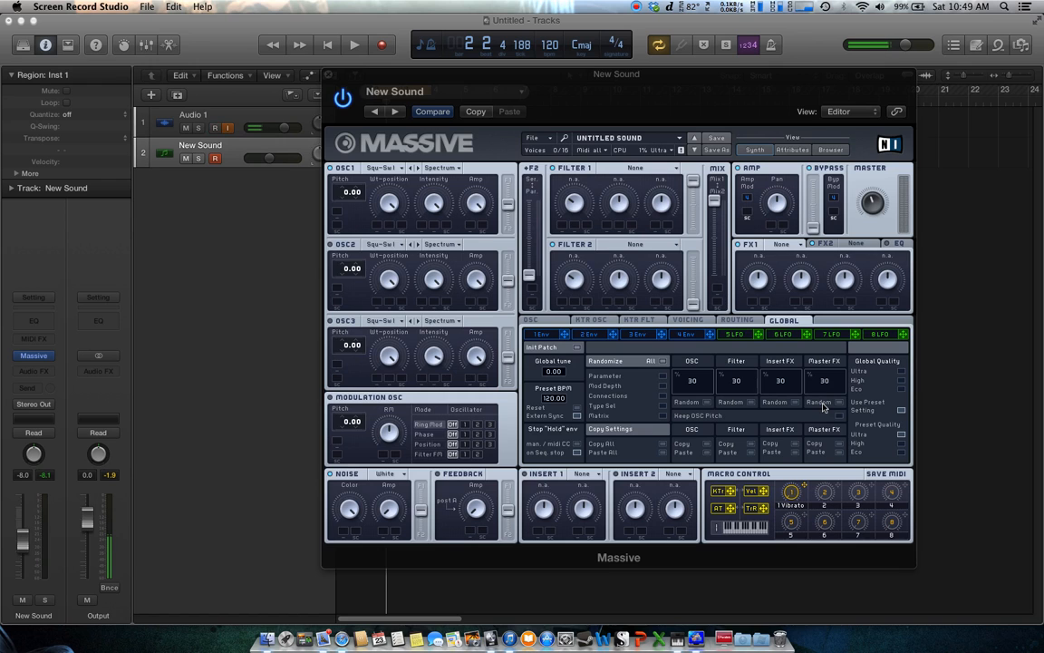
{"action": "left_click_drag", "start_coordinate": [649, 93], "coordinate": [592, 102]}
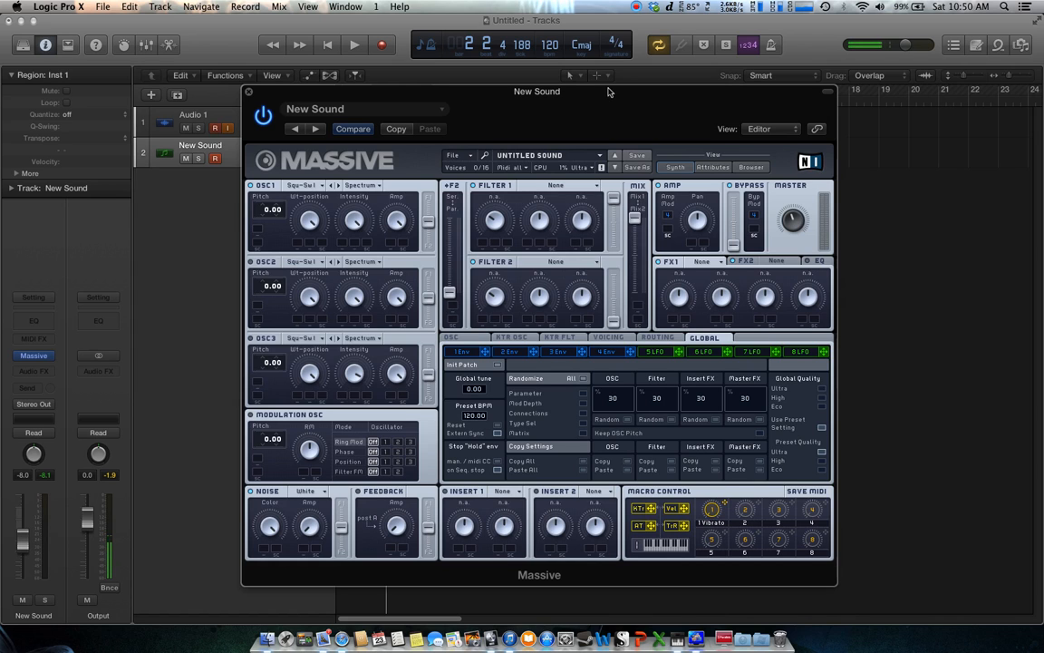
{"action": "left_click_drag", "start_coordinate": [608, 92], "coordinate": [590, 83]}
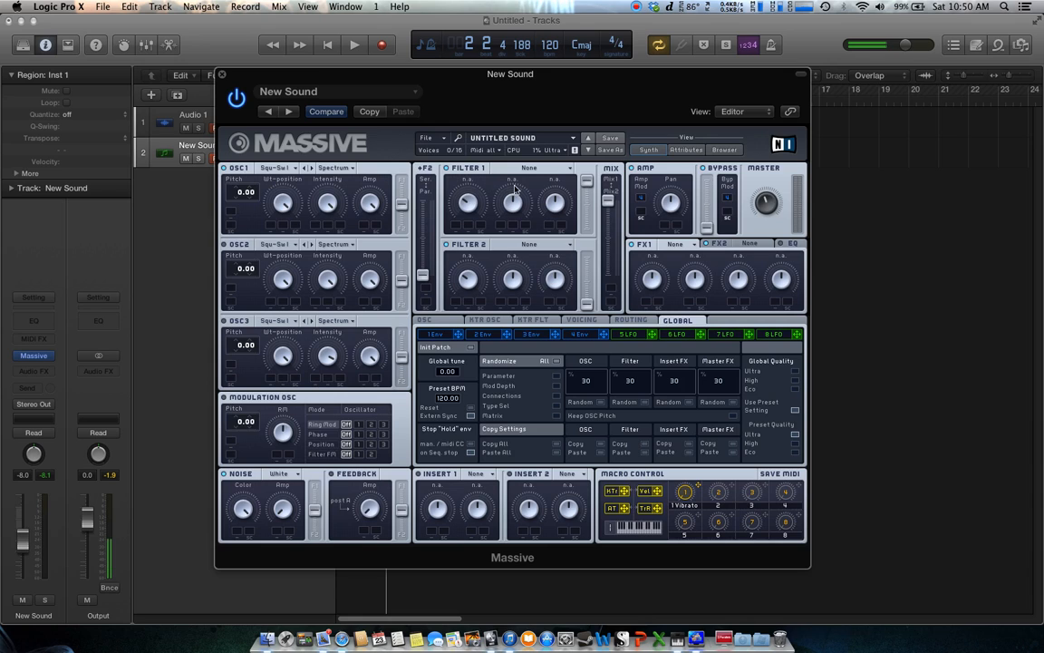
Open the 4 Env modulation page of the synth
{"action": "left_click", "coordinate": [581, 335]}
{"action": "left_click", "coordinate": [585, 337]}
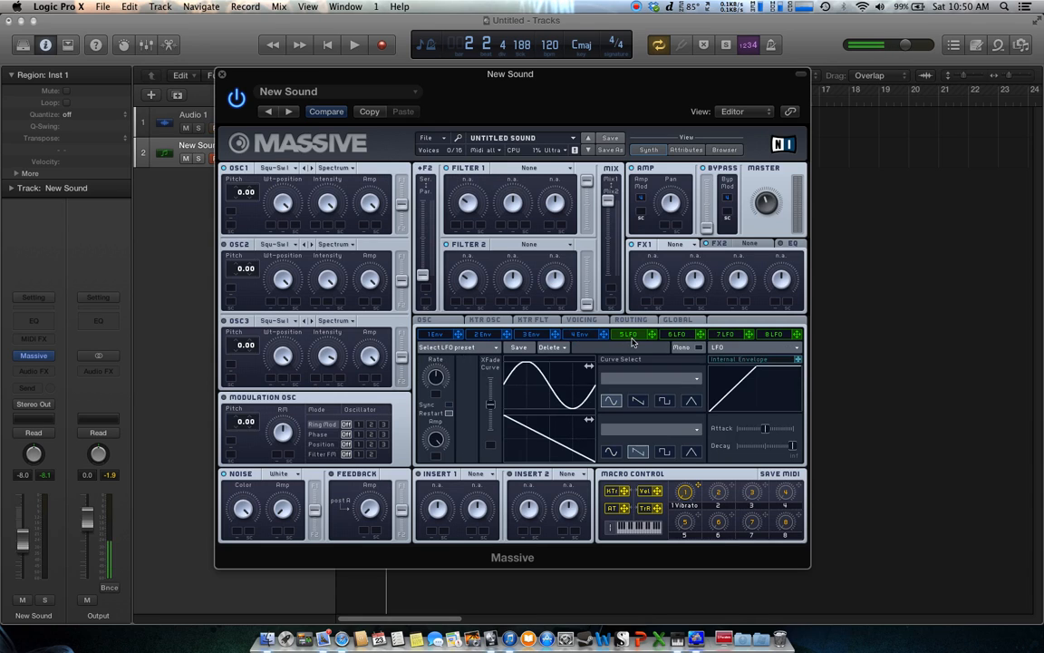
{"action": "left_click", "coordinate": [586, 339]}
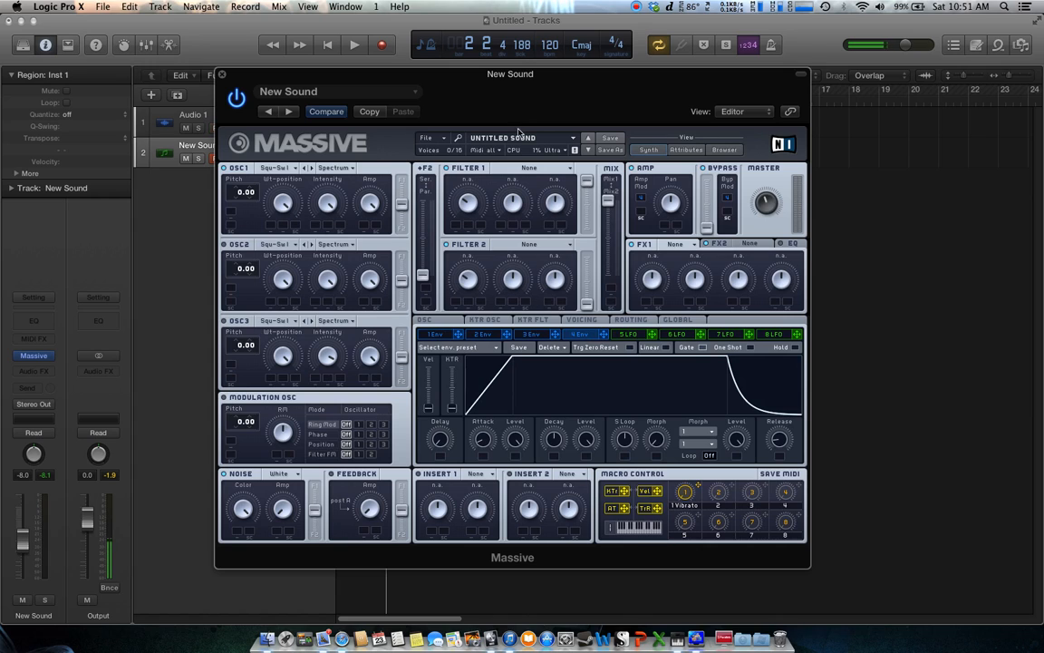
Initialize a new sound and review its Global and 4 Env pages
{"action": "left_click", "coordinate": [425, 137]}
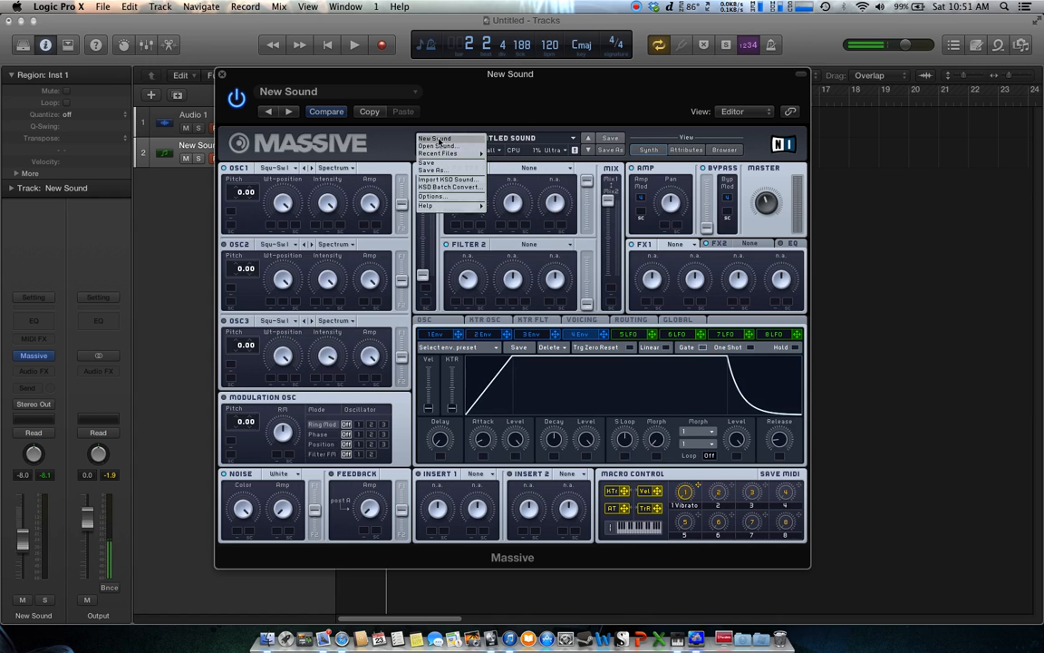
{"action": "left_click", "coordinate": [438, 138]}
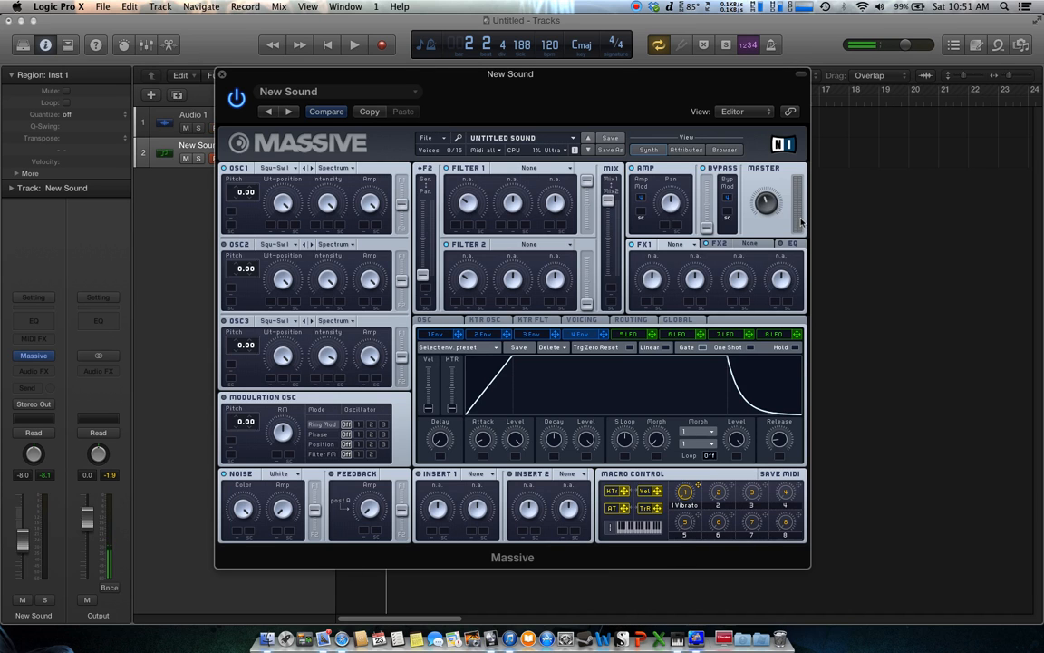
{"action": "left_click_drag", "start_coordinate": [622, 95], "coordinate": [615, 88]}
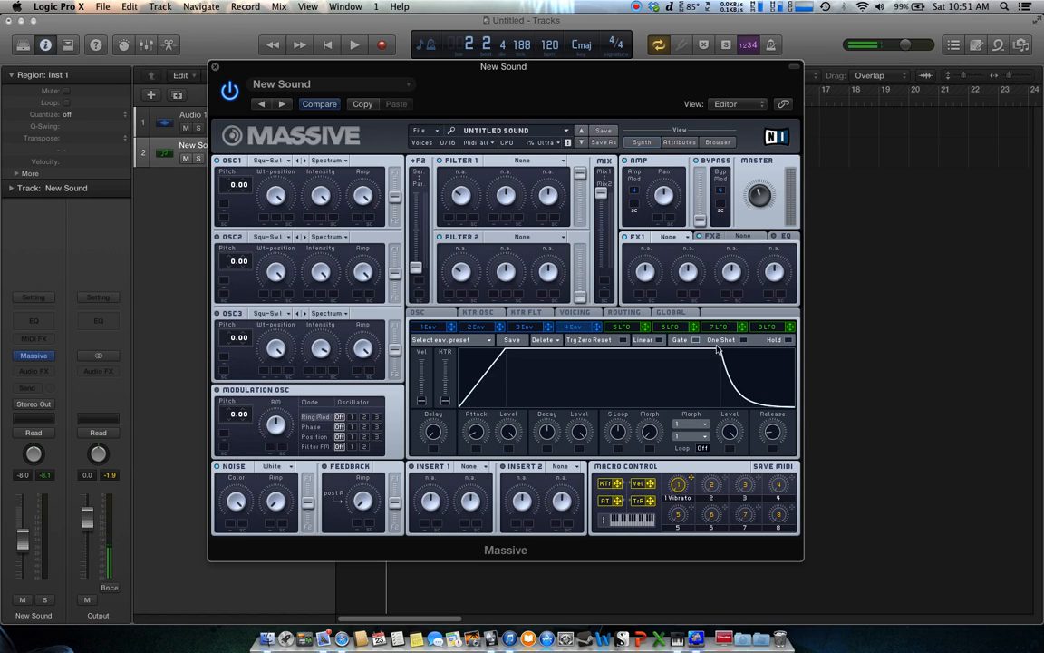
{"action": "left_click", "coordinate": [678, 314]}
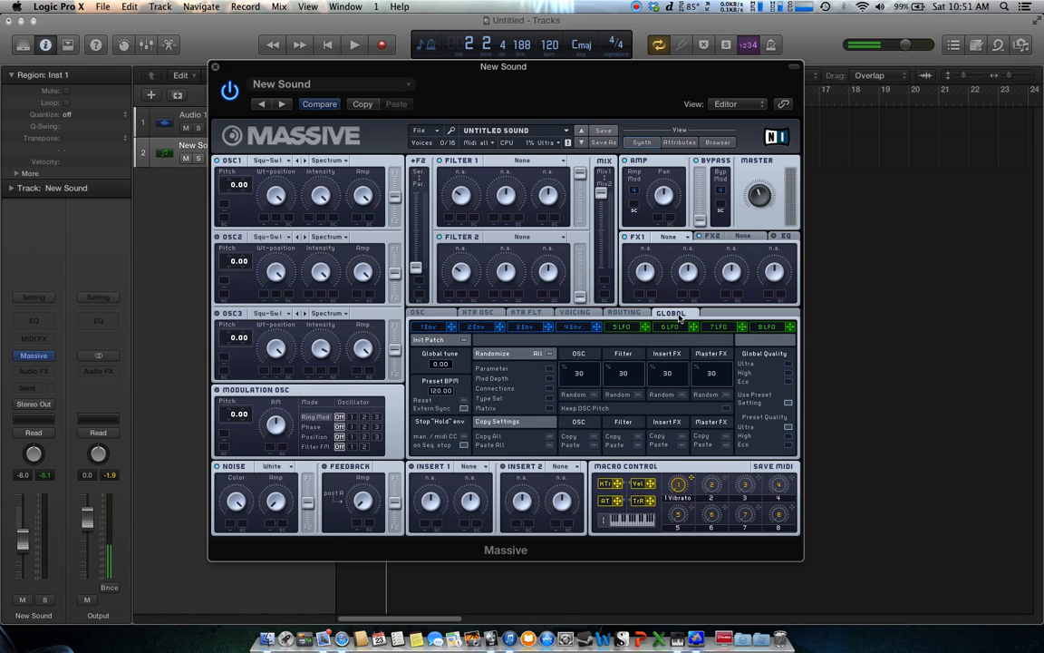
{"action": "left_click", "coordinate": [571, 327]}
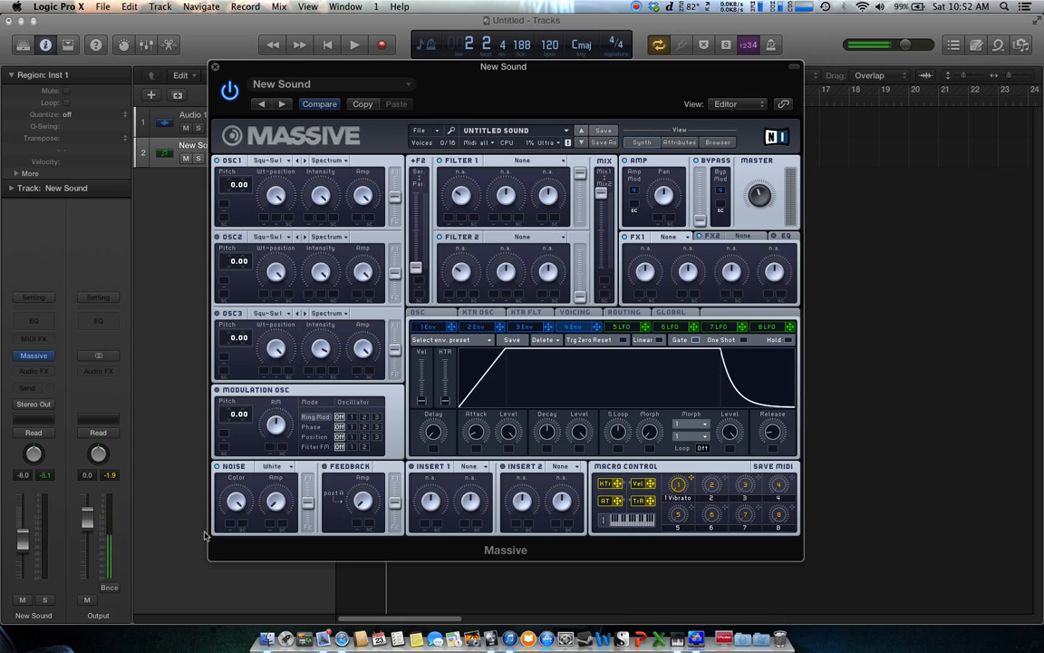
Set oscillator 1's wavetable to Square-Saw I
{"action": "left_click", "coordinate": [290, 160]}
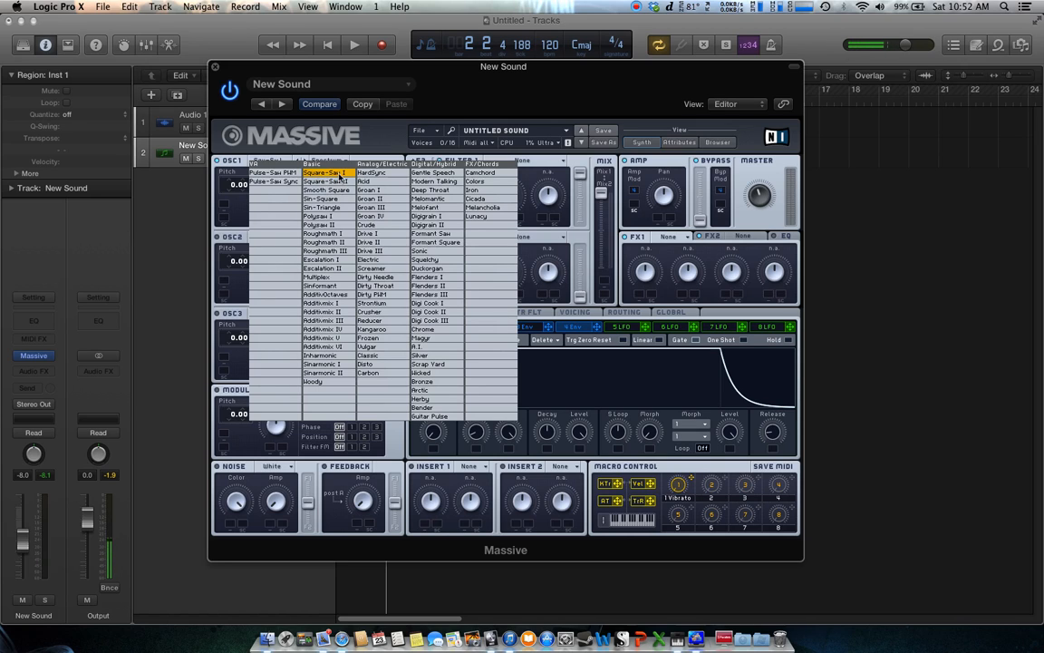
{"action": "left_click", "coordinate": [340, 173]}
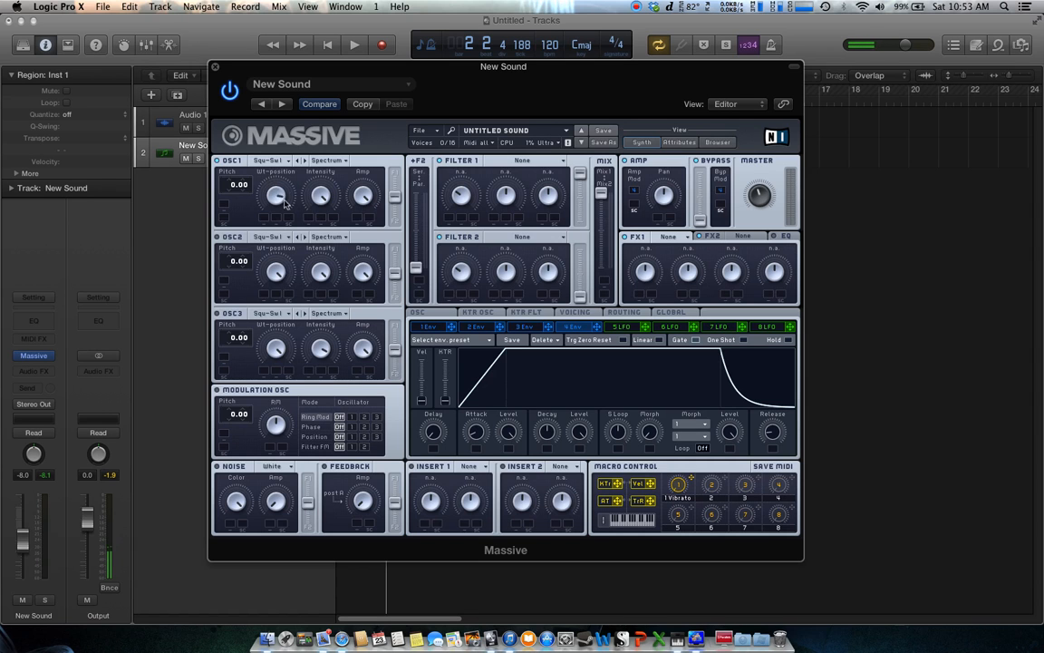
Play and stop the project to audition the oscillator sound
{"action": "mouse_move", "coordinate": [358, 78]}
{"action": "left_mouse_down"}
{"action": "mouse_move", "coordinate": [608, 248]}
{"action": "mouse_move", "coordinate": [429, 178]}
{"action": "mouse_move", "coordinate": [378, 87]}
{"action": "left_mouse_up"}
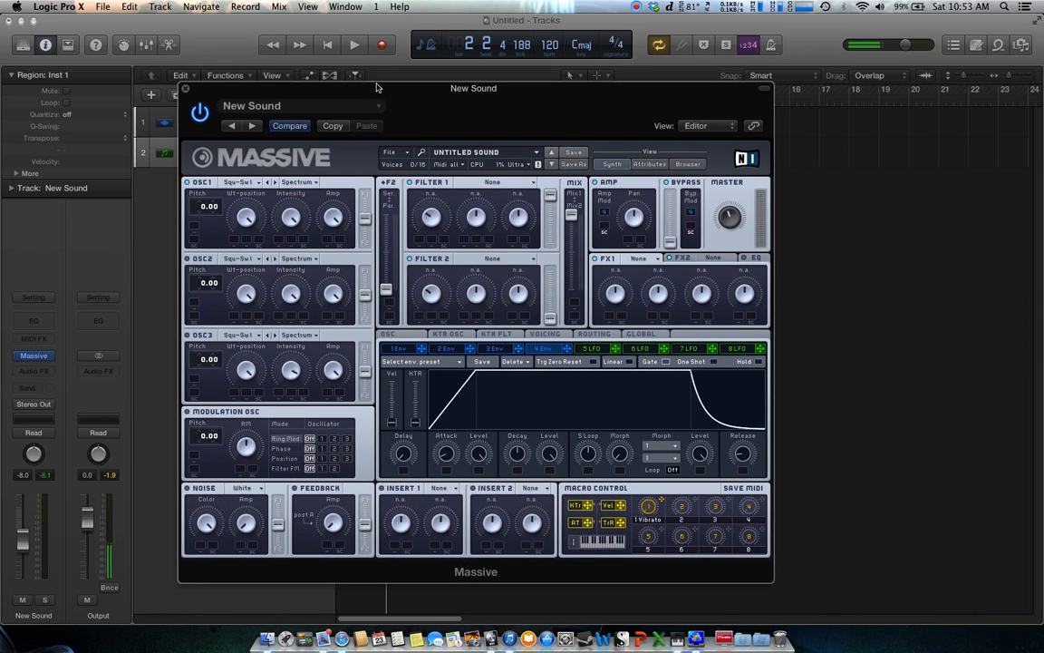
{"action": "left_click", "coordinate": [354, 46]}
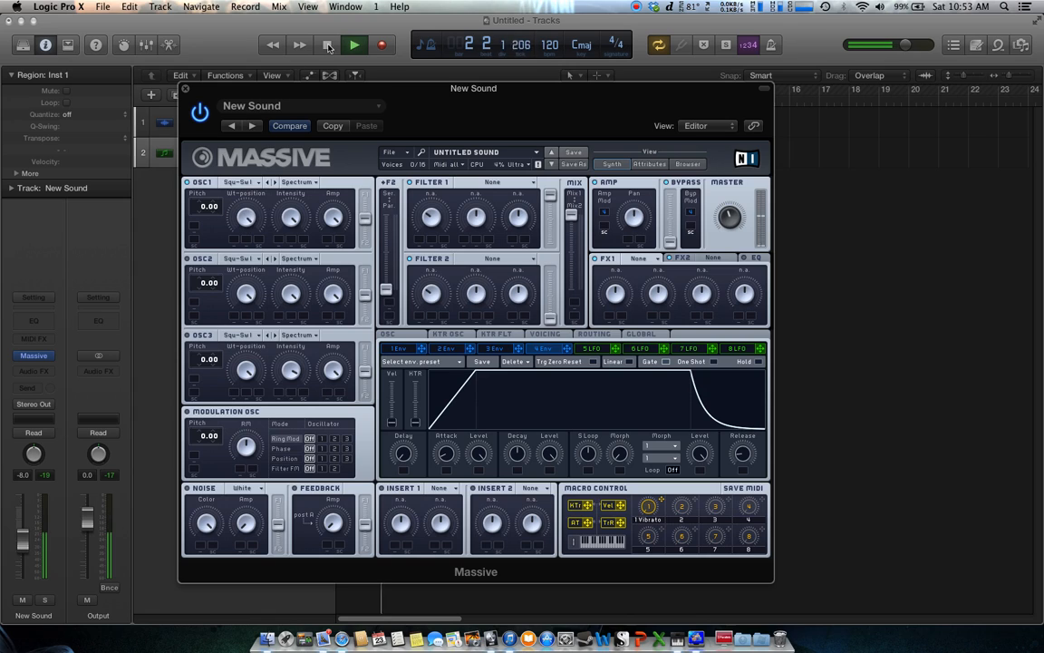
{"action": "key", "text": "space"}
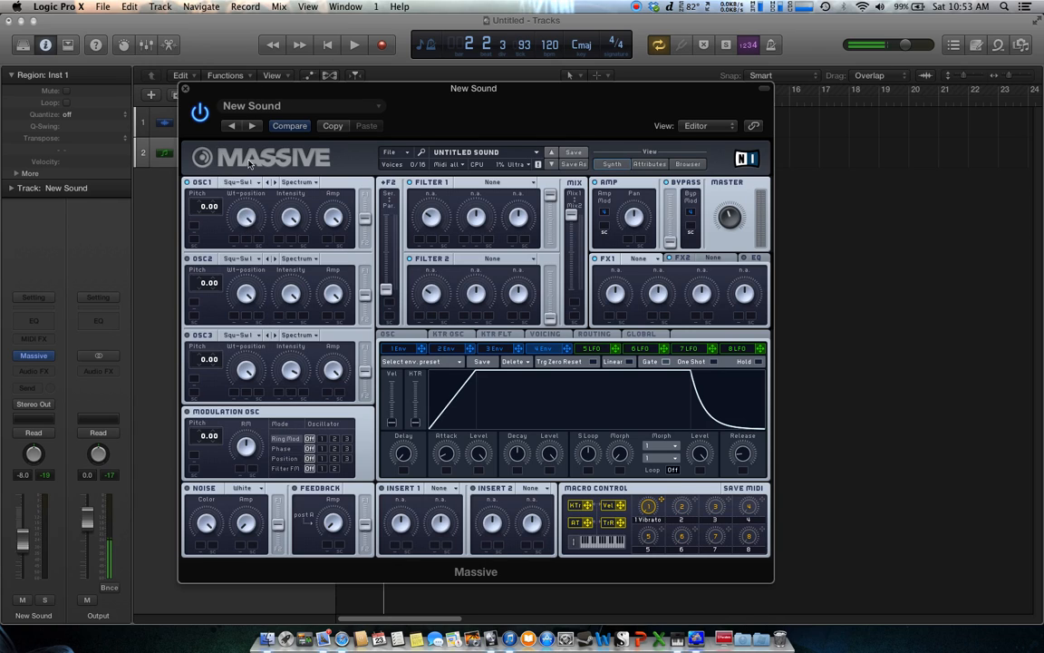
{"action": "left_click", "coordinate": [354, 45]}
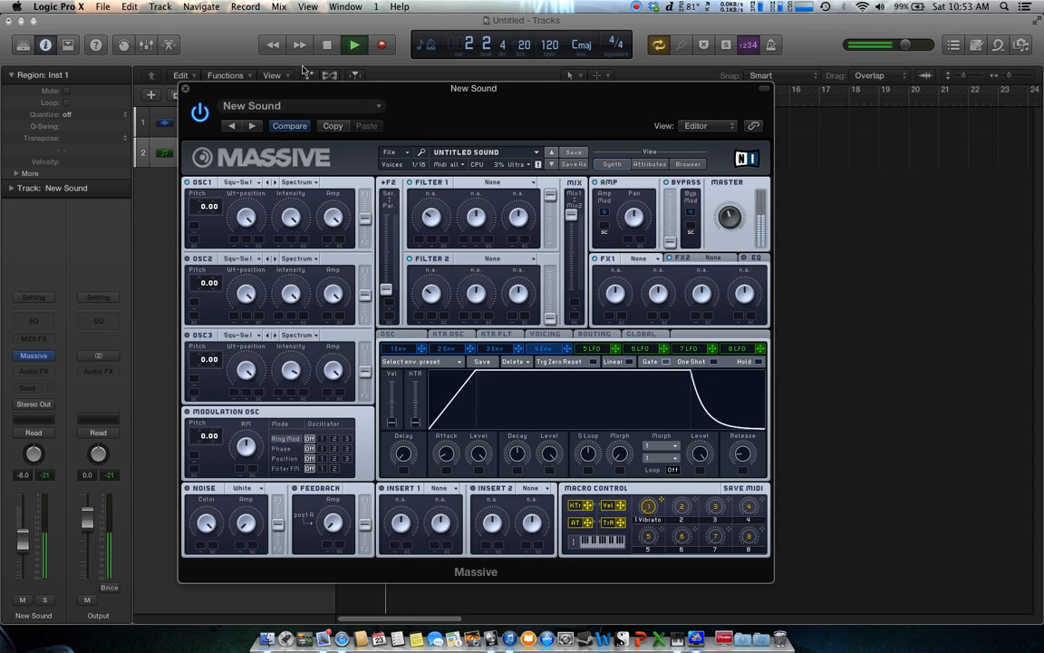
{"action": "left_click", "coordinate": [330, 46]}
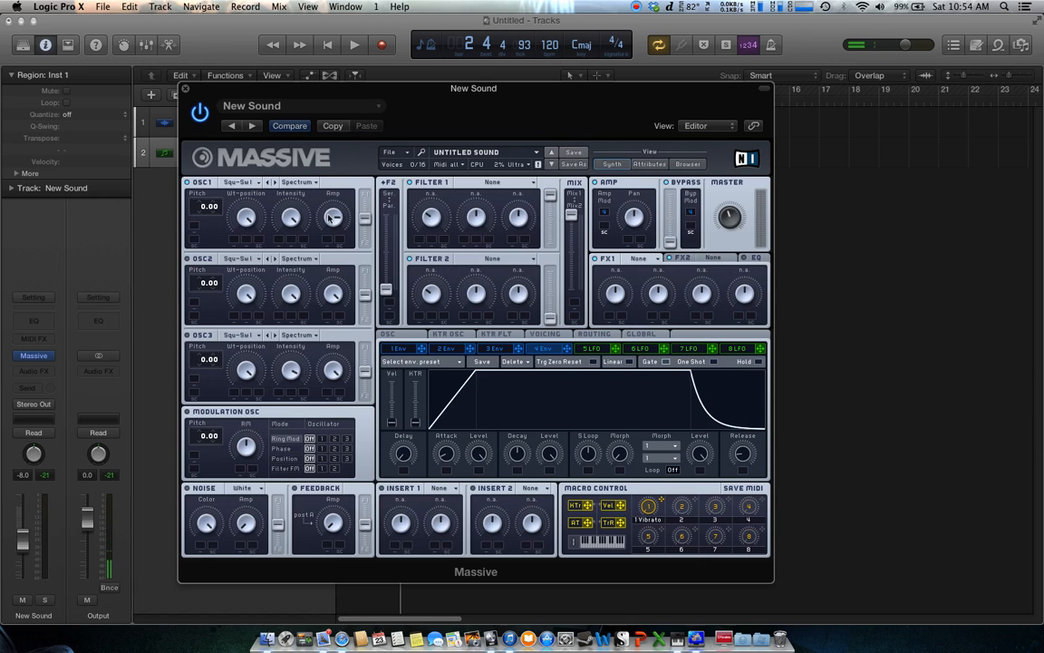
Raise oscillator 1's amplitude level
{"action": "left_click_drag", "start_coordinate": [364, 225], "coordinate": [366, 222]}
{"action": "left_click_drag", "start_coordinate": [366, 218], "coordinate": [365, 194]}
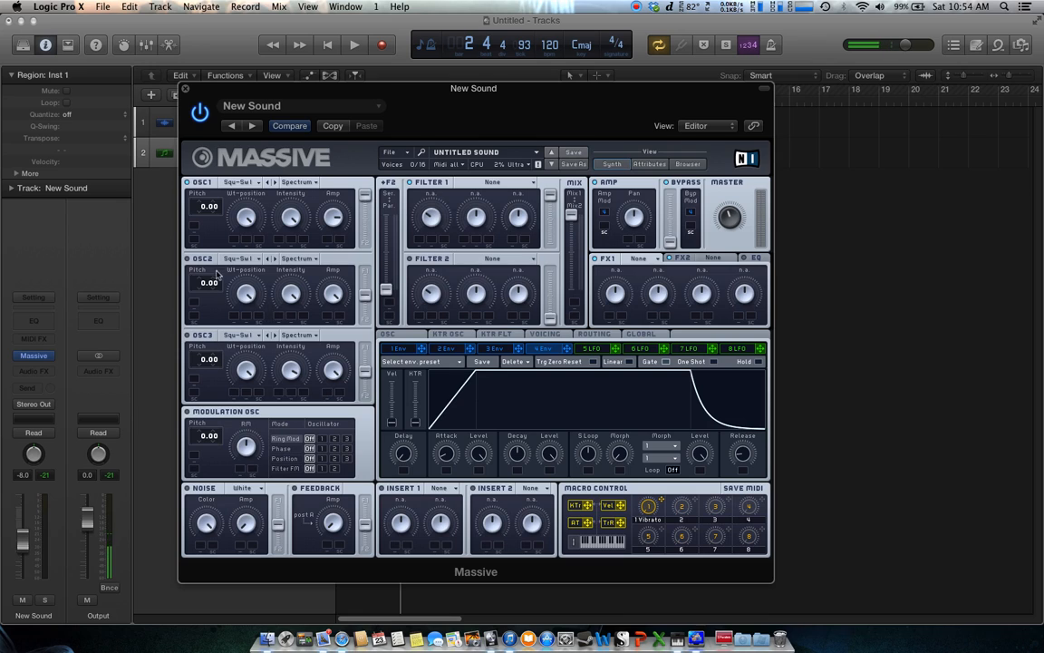
{"action": "left_click_drag", "start_coordinate": [363, 298], "coordinate": [335, 322]}
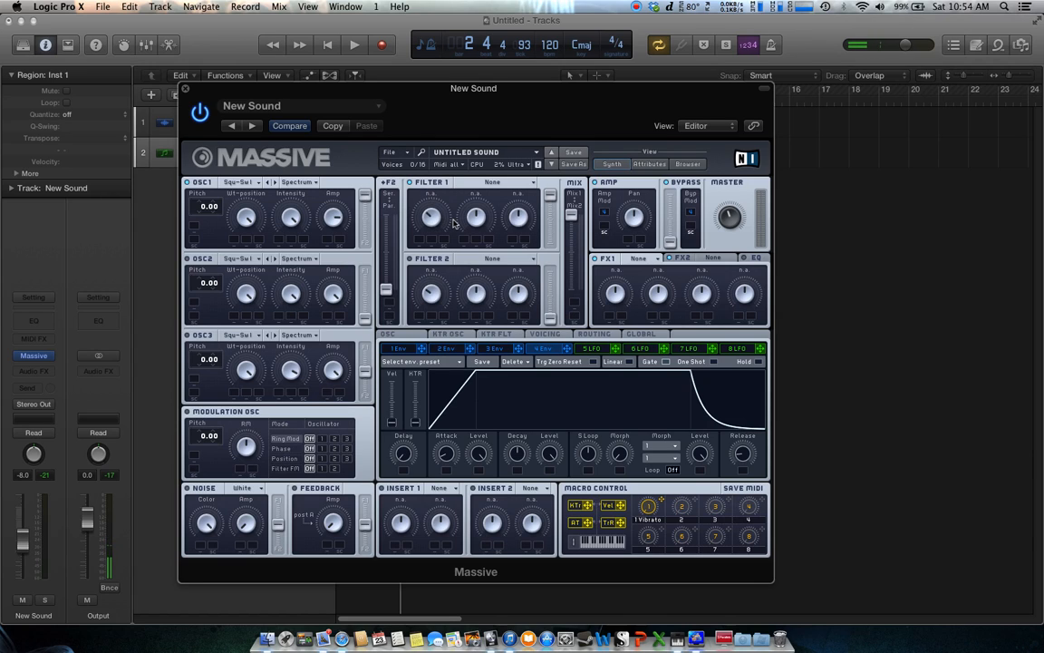
Set Filter 1's type to Lowpass 4
{"action": "left_click", "coordinate": [534, 184]}
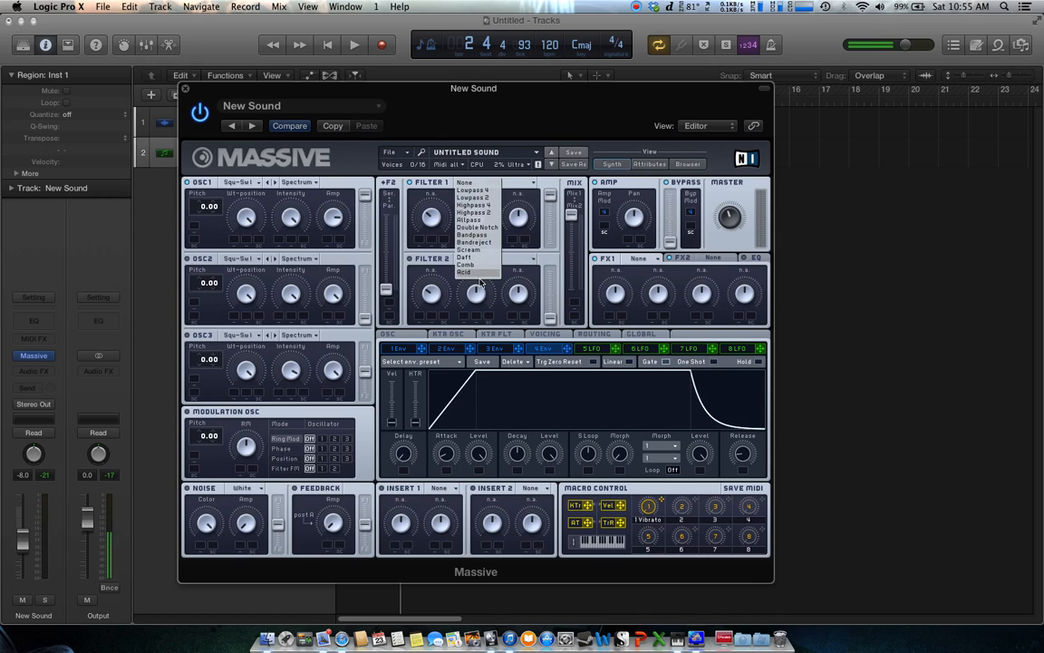
{"action": "left_click", "coordinate": [480, 193]}
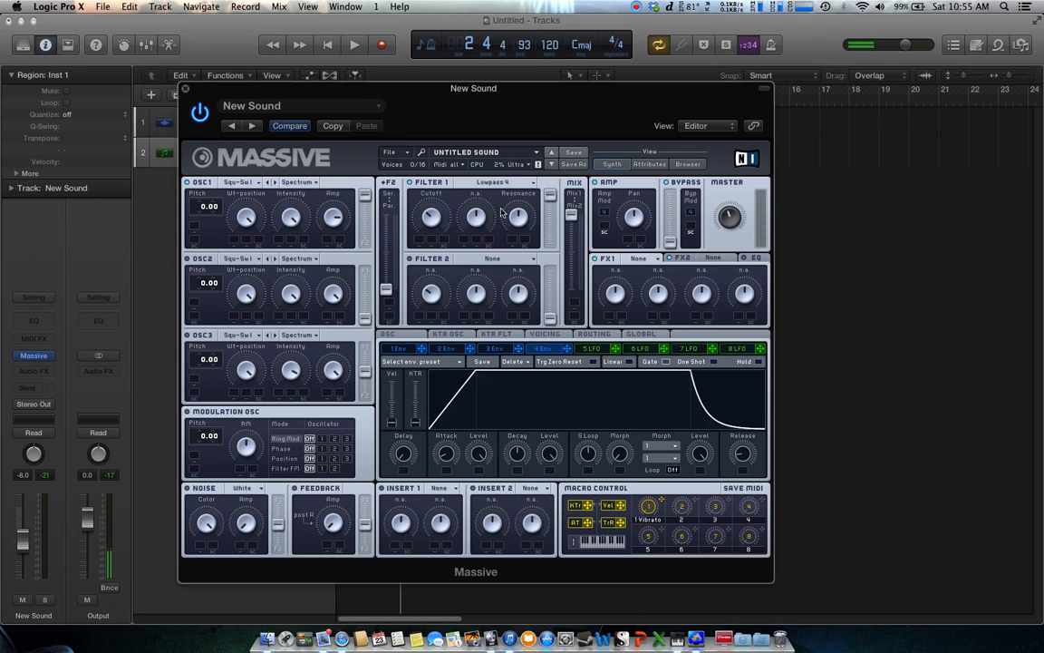
{"action": "left_click", "coordinate": [518, 184]}
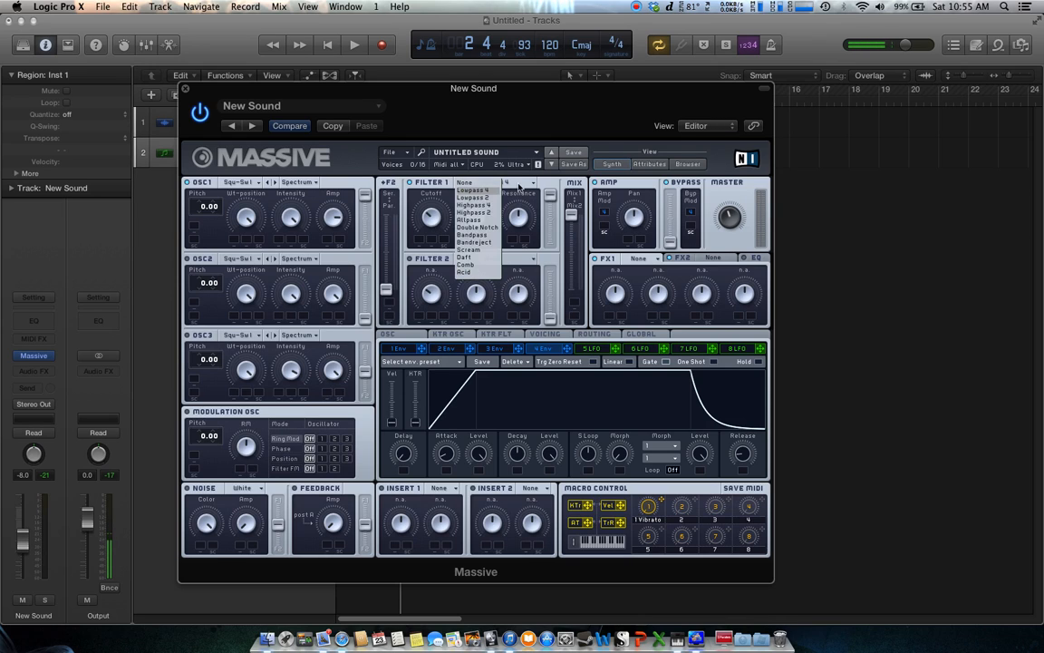
{"action": "left_click", "coordinate": [483, 190]}
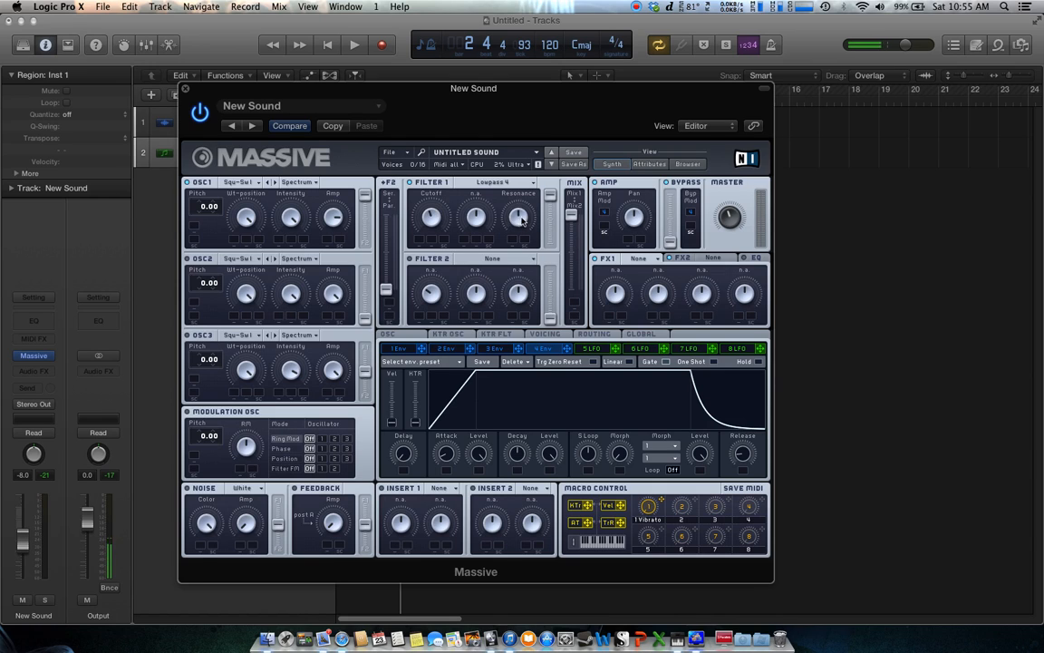
Try the Allpass, Double Notch and Scream types for Filter 1
{"action": "left_click", "coordinate": [494, 182]}
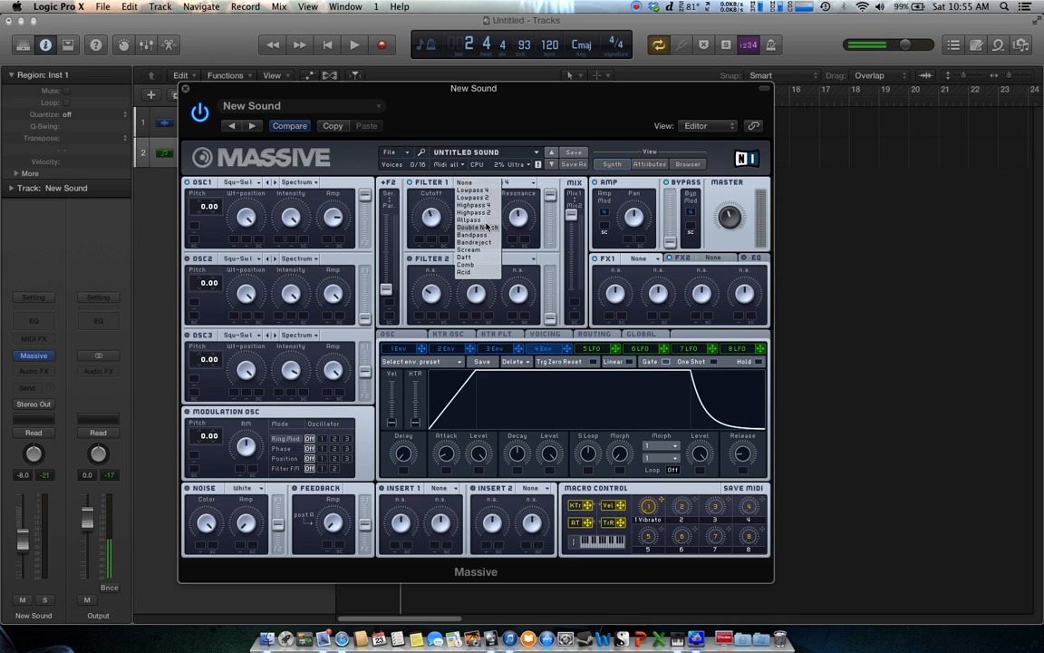
{"action": "left_click", "coordinate": [484, 219]}
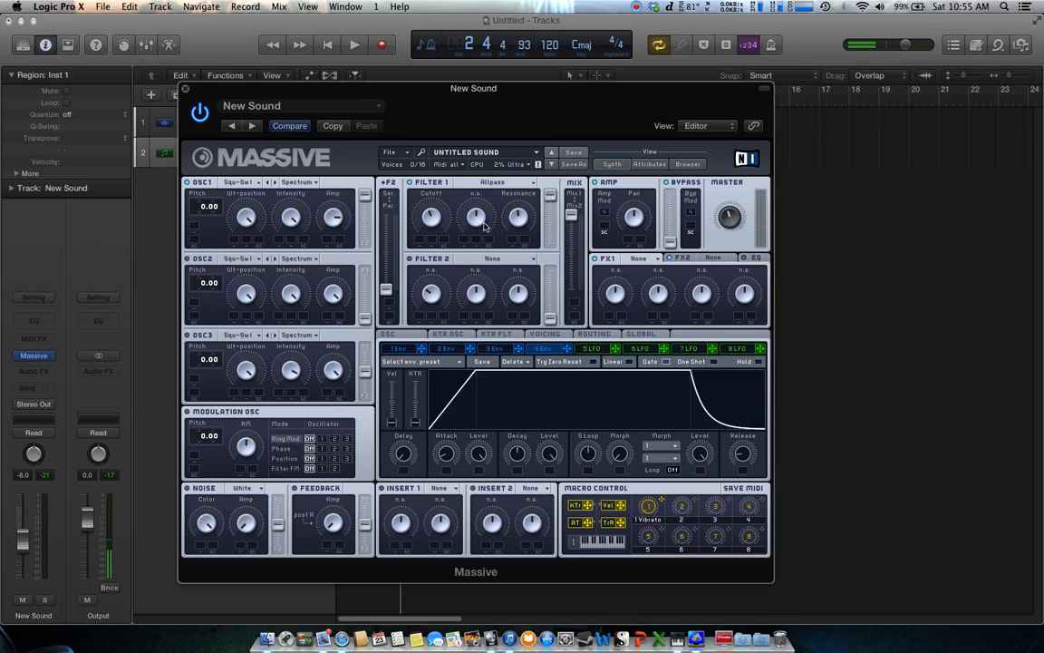
{"action": "left_click", "coordinate": [516, 183]}
{"action": "left_click", "coordinate": [484, 228]}
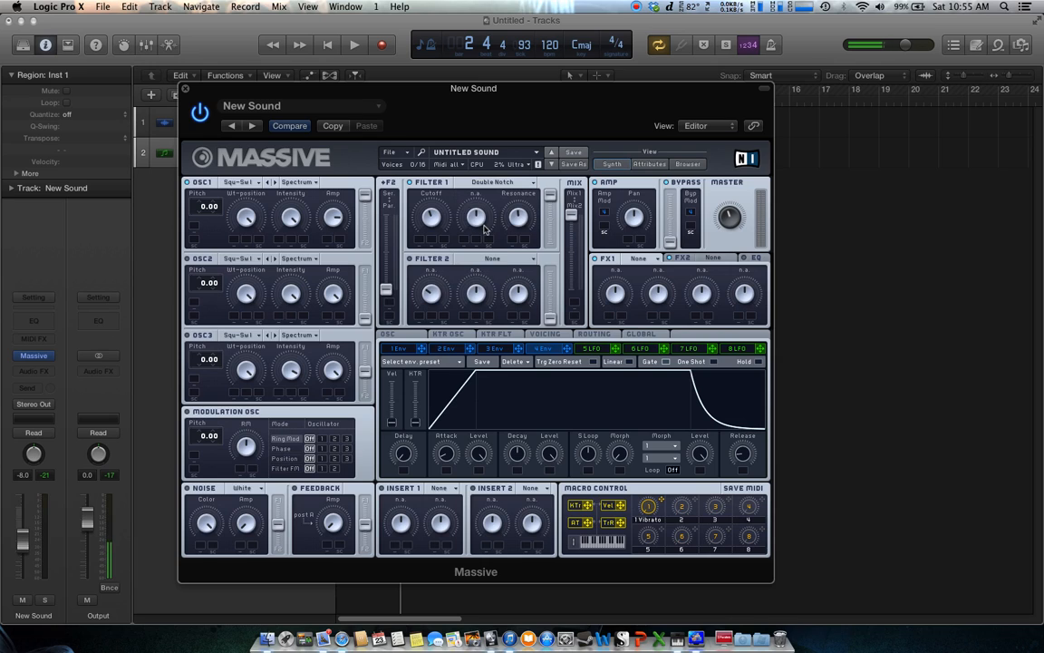
{"action": "left_click", "coordinate": [529, 185]}
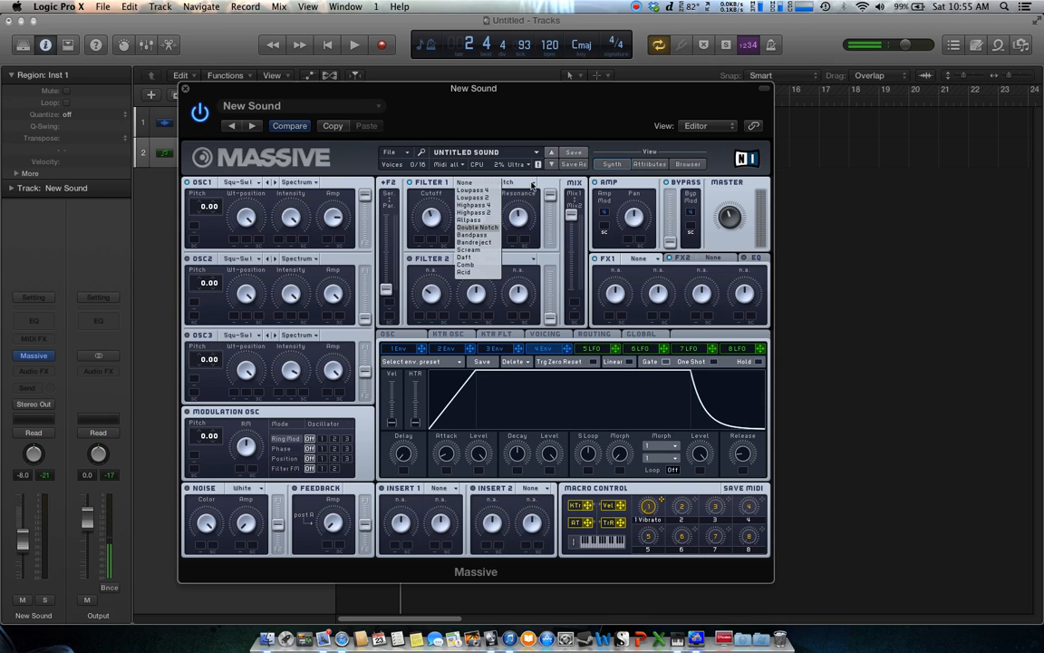
{"action": "left_click", "coordinate": [487, 250]}
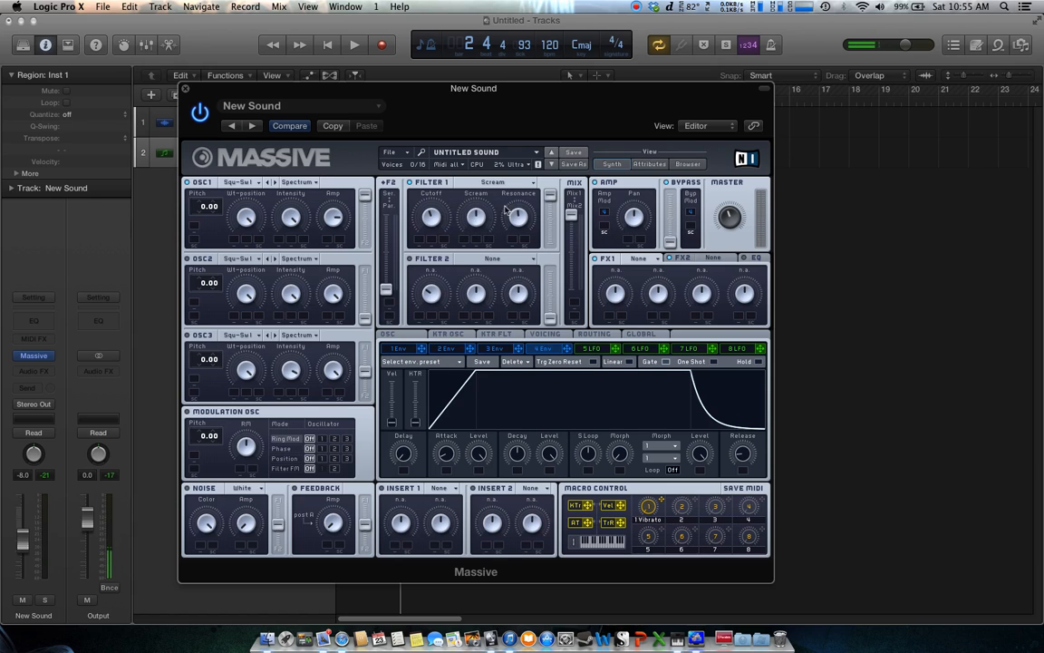
Switch Filter 1 back to Lowpass 4 and play the project to audition it
{"action": "left_click", "coordinate": [471, 182]}
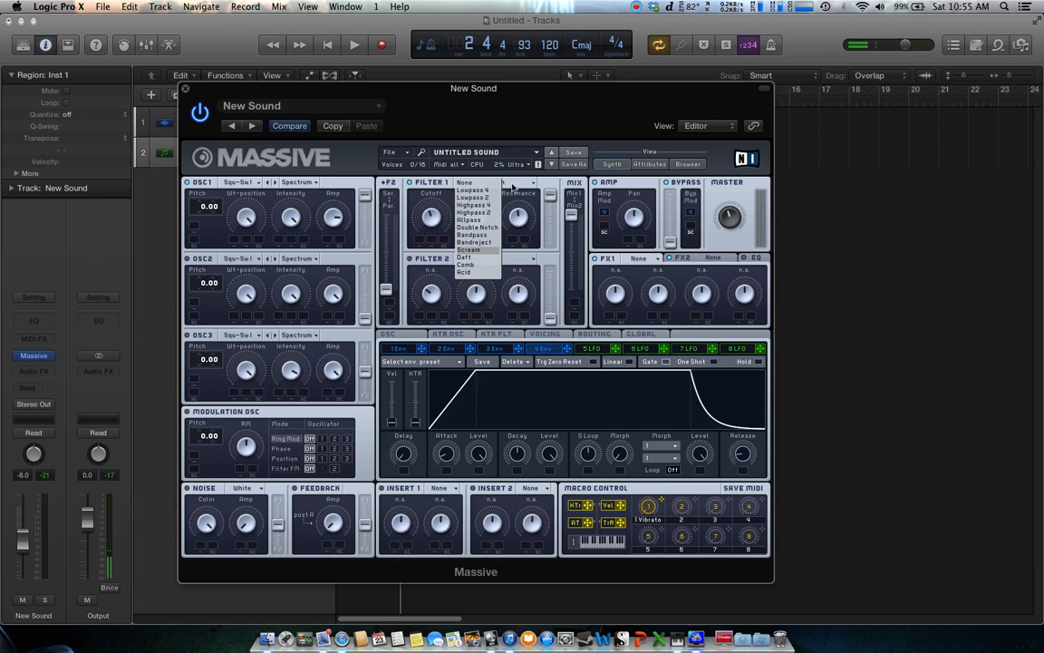
{"action": "left_click", "coordinate": [473, 191]}
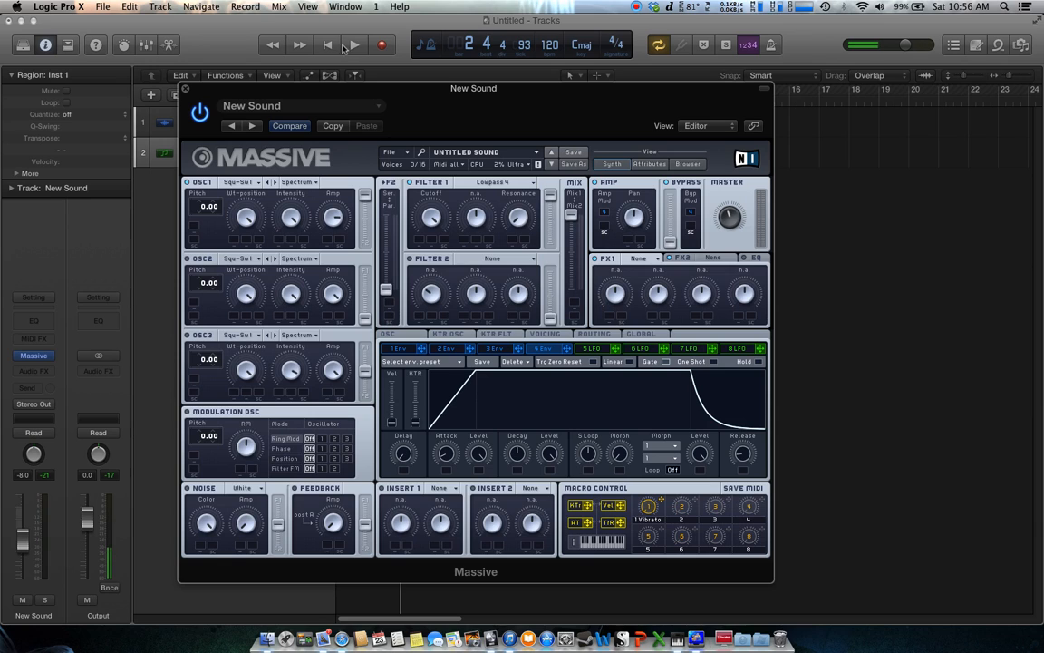
{"action": "key", "text": "space"}
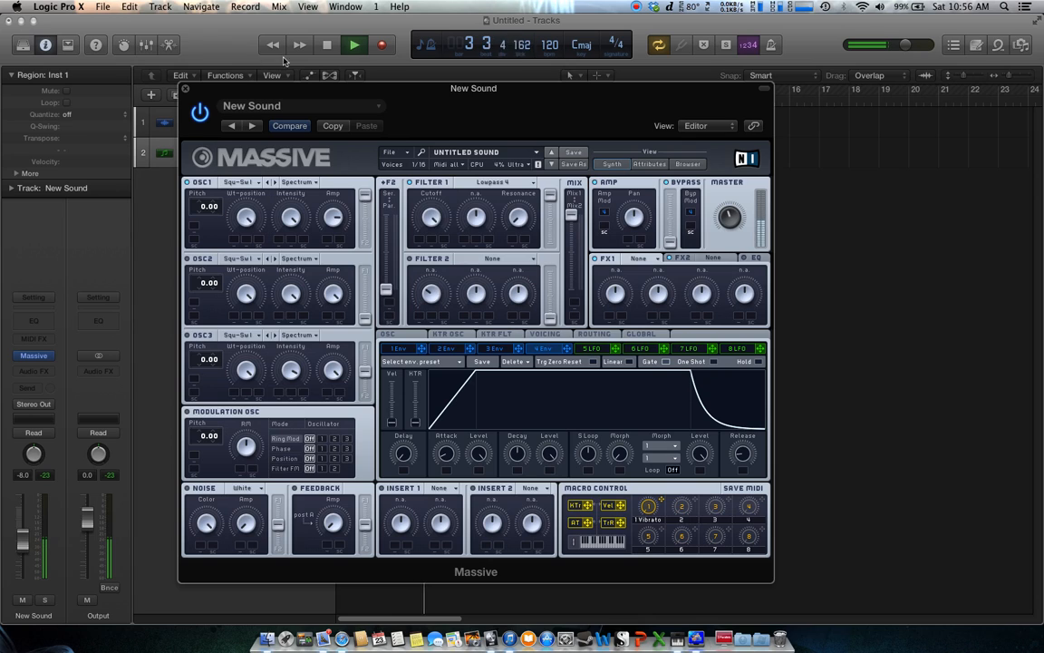
{"action": "key", "text": "space"}
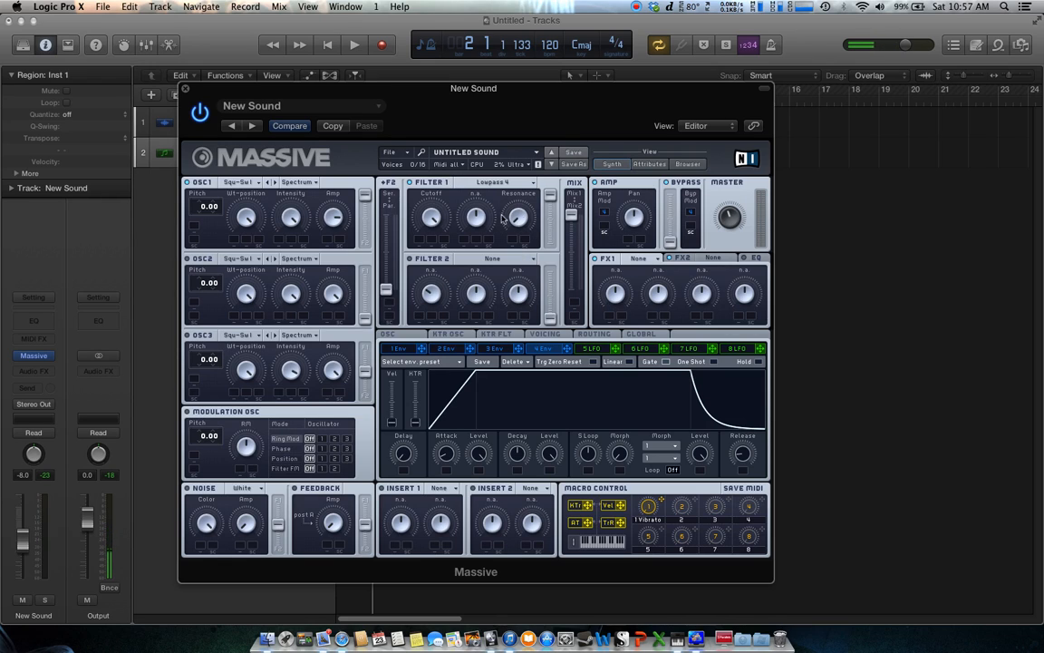
{"action": "left_click", "coordinate": [357, 47]}
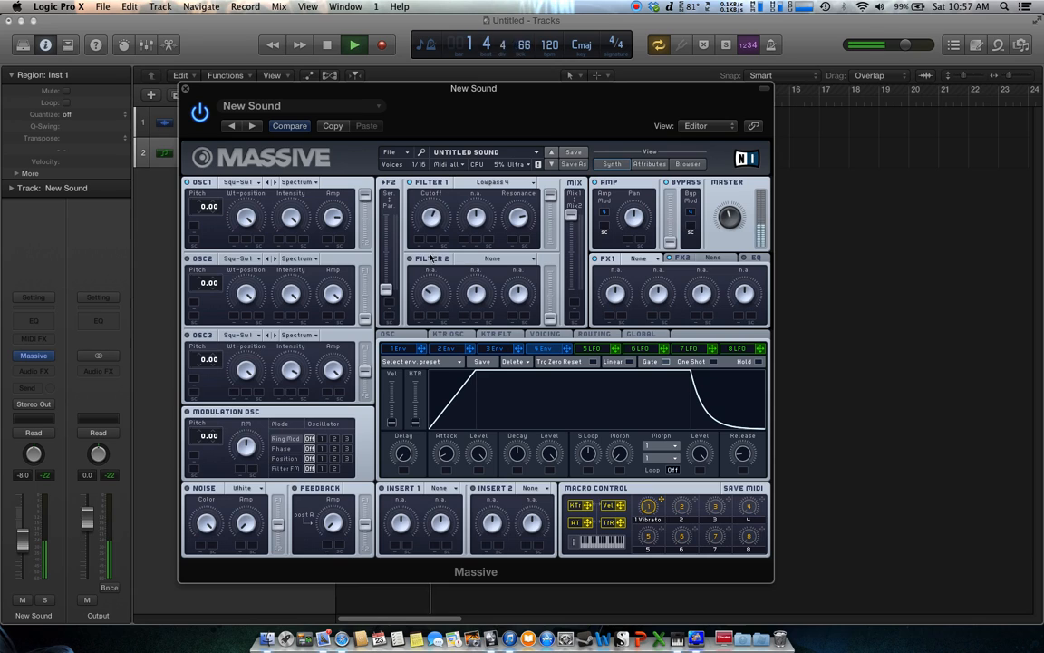
{"action": "left_click", "coordinate": [328, 47]}
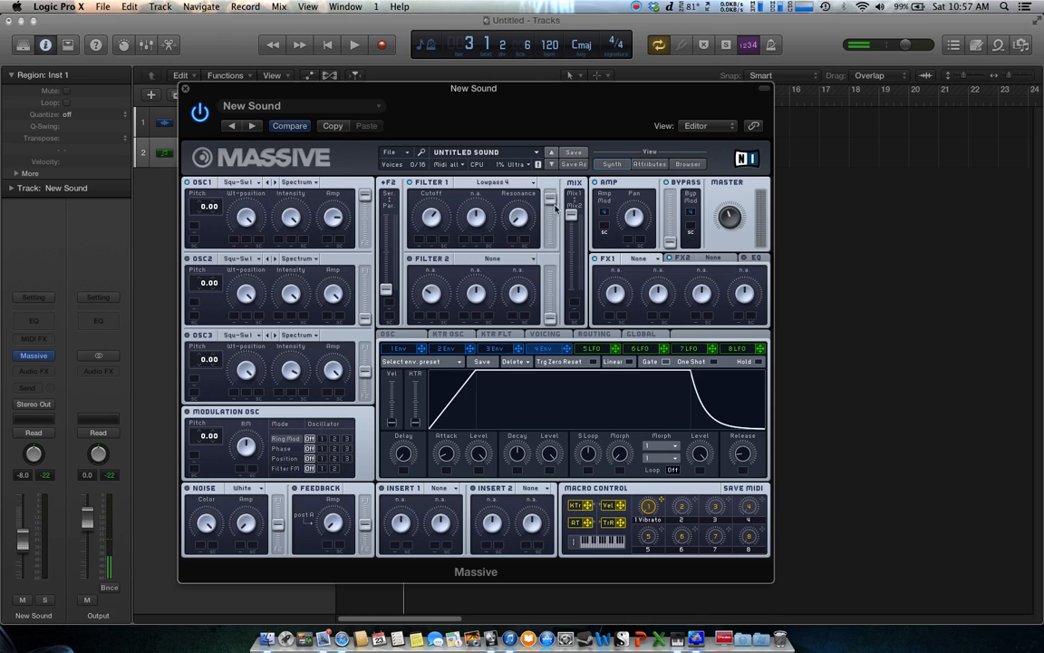
Adjust the output level fader beside Filter 1
{"action": "left_click_drag", "start_coordinate": [552, 213], "coordinate": [550, 204]}
{"action": "left_click_drag", "start_coordinate": [552, 214], "coordinate": [553, 282]}
{"action": "left_click_drag", "start_coordinate": [550, 242], "coordinate": [552, 165]}
Adjust the filter mix slider between Mix 1 and Mix 2
{"action": "left_click_drag", "start_coordinate": [570, 217], "coordinate": [574, 230]}
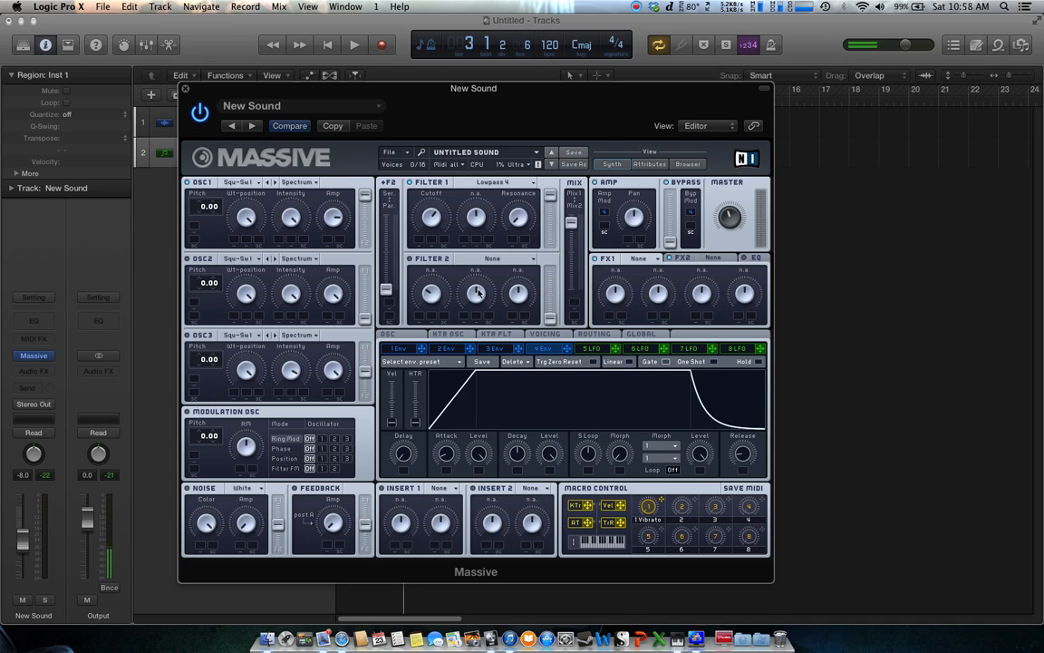
{"action": "mouse_move", "coordinate": [572, 224]}
{"action": "left_mouse_down"}
{"action": "mouse_move", "coordinate": [572, 249]}
{"action": "mouse_move", "coordinate": [573, 239]}
{"action": "left_mouse_up"}
{"action": "left_click_drag", "start_coordinate": [572, 237], "coordinate": [576, 201]}
Play and stop the project to audition the filtered patch
{"action": "mouse_move", "coordinate": [417, 91]}
{"action": "left_mouse_down"}
{"action": "mouse_move", "coordinate": [417, 217]}
{"action": "mouse_move", "coordinate": [399, 100]}
{"action": "left_mouse_up"}
{"action": "key", "text": "space"}
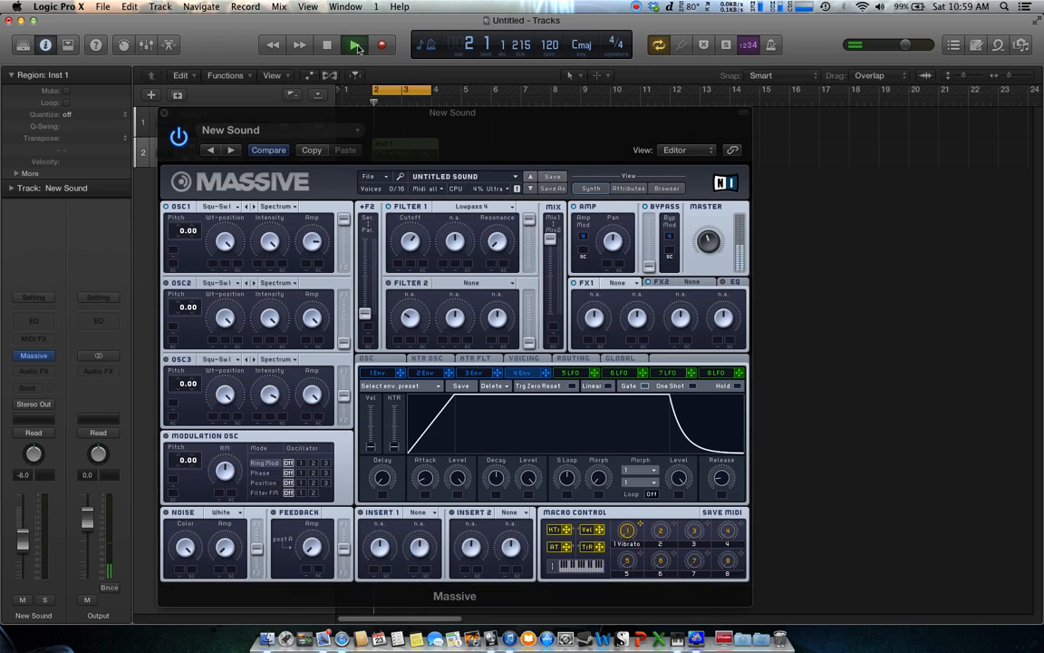
{"action": "left_click", "coordinate": [411, 236]}
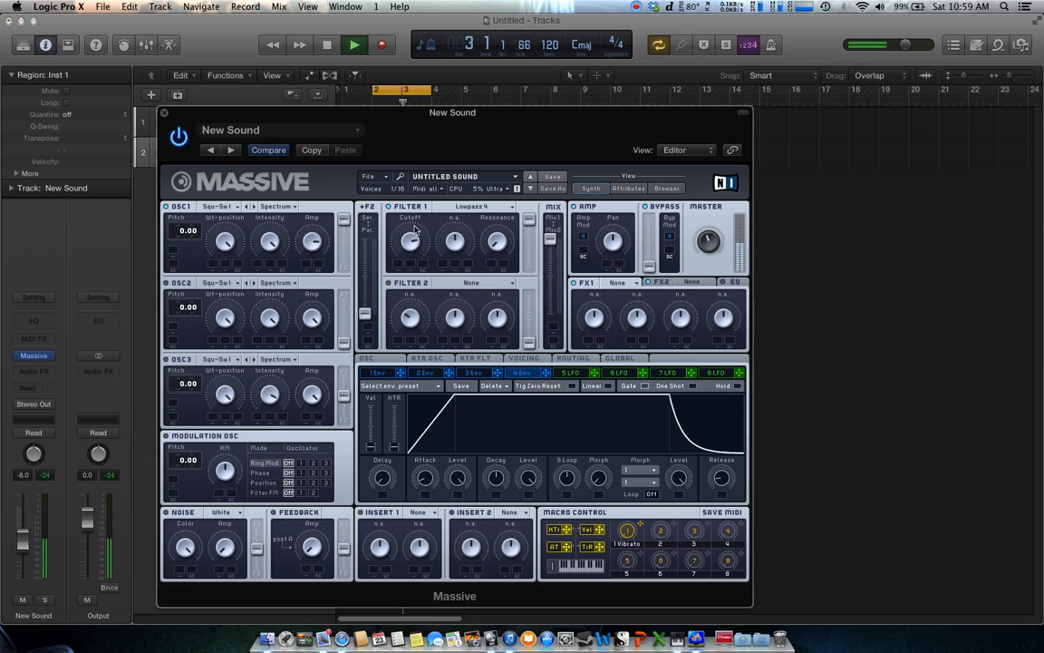
{"action": "left_click", "coordinate": [327, 47]}
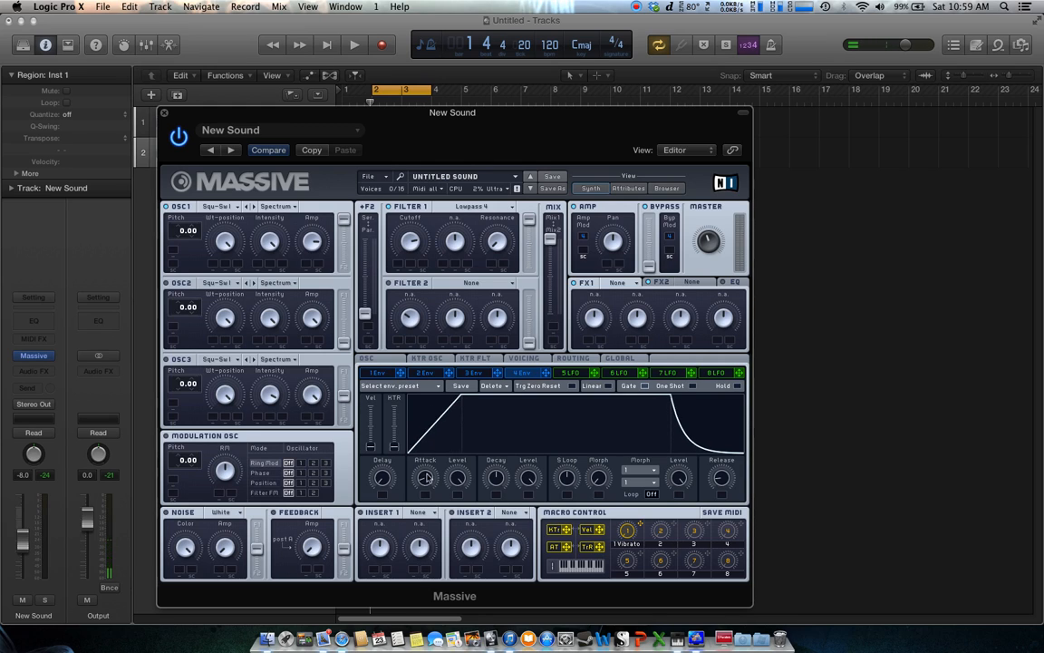
Shape envelope 1's attack by adjusting its attack time and attack level knobs
{"action": "left_click_drag", "start_coordinate": [426, 474], "coordinate": [460, 472]}
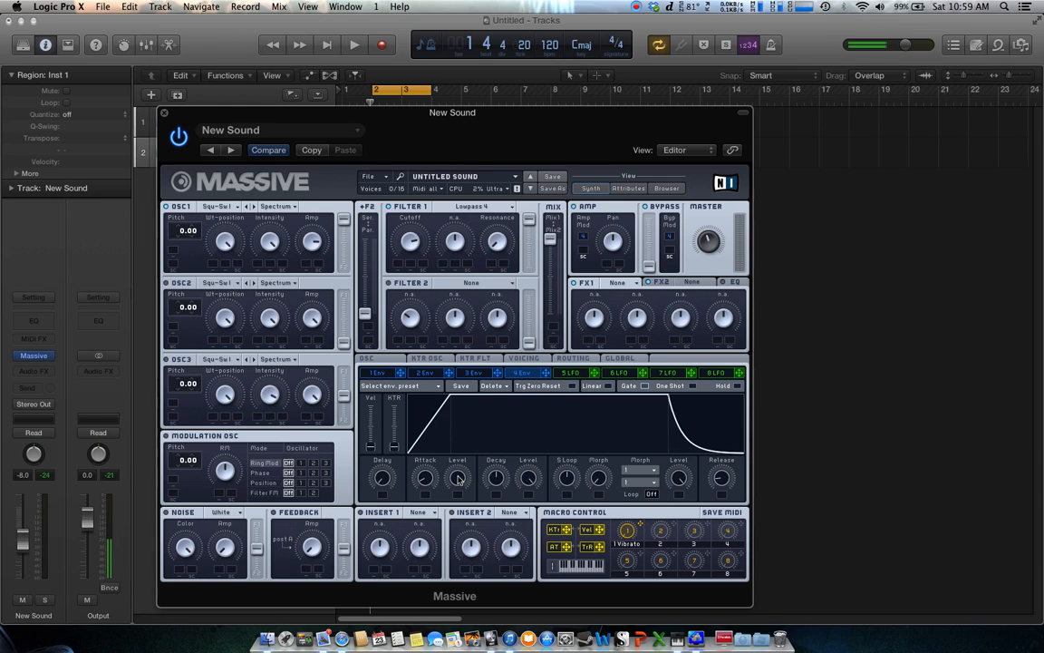
{"action": "left_click_drag", "start_coordinate": [461, 480], "coordinate": [458, 525]}
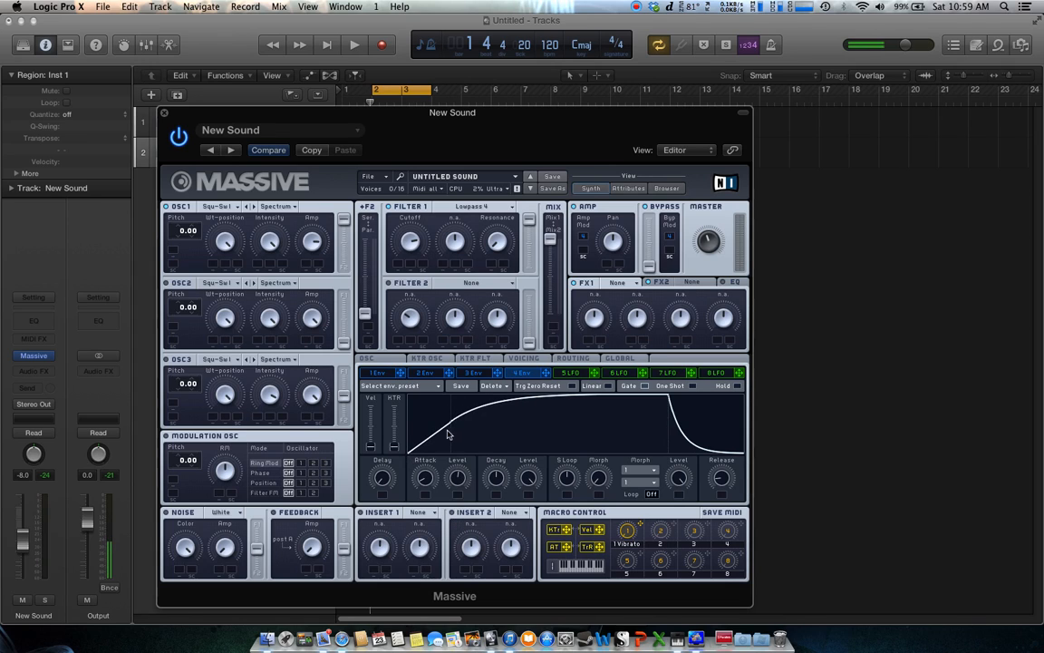
{"action": "left_click_drag", "start_coordinate": [459, 480], "coordinate": [459, 473]}
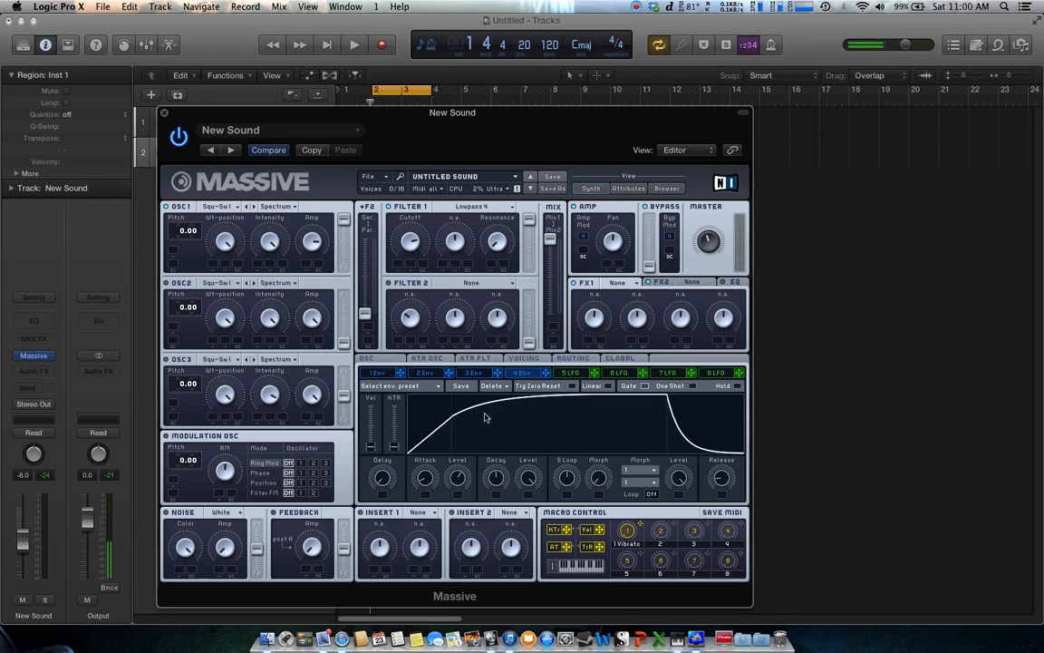
{"action": "left_click_drag", "start_coordinate": [469, 484], "coordinate": [462, 461]}
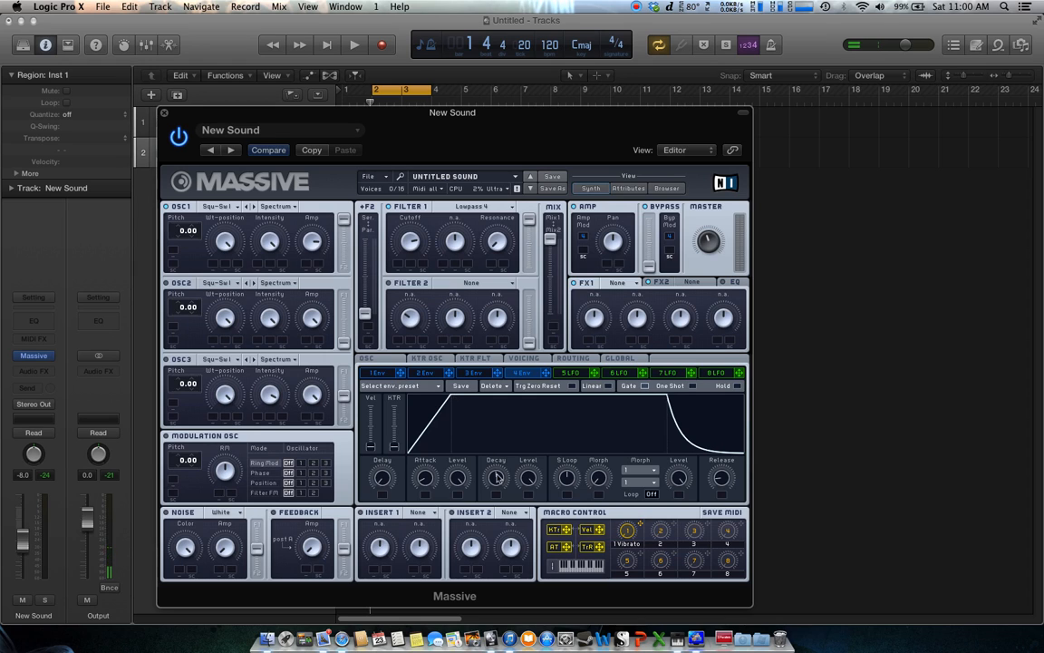
Adjust envelope 1's decay time and decay level to shape the drop after the attack peak
{"action": "left_click_drag", "start_coordinate": [495, 478], "coordinate": [490, 527]}
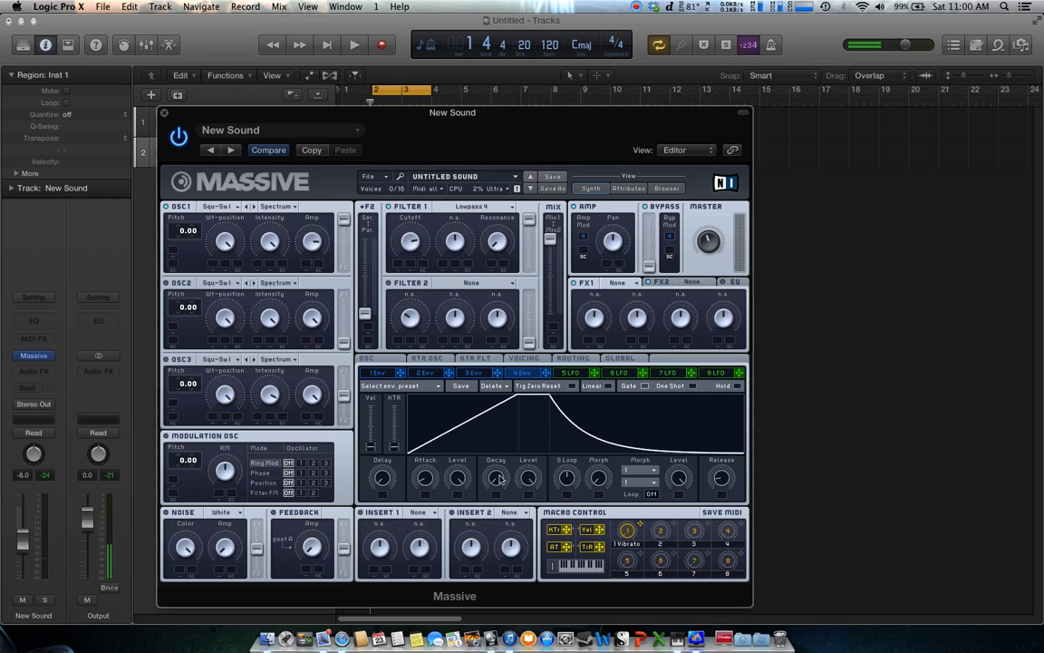
{"action": "left_click_drag", "start_coordinate": [492, 523], "coordinate": [499, 360]}
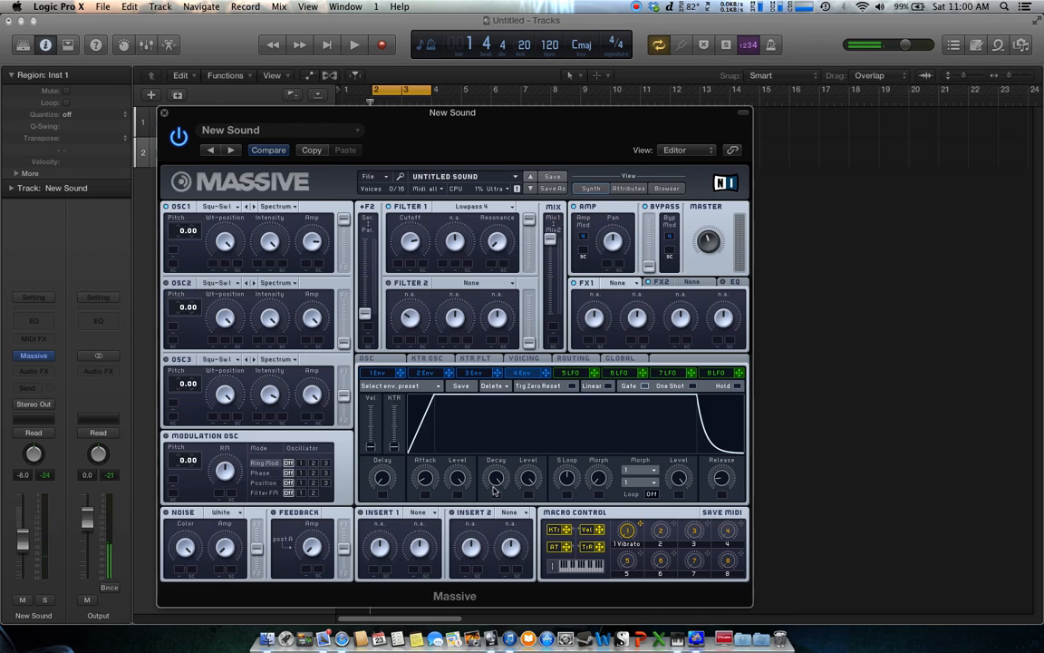
{"action": "left_click_drag", "start_coordinate": [504, 487], "coordinate": [506, 539]}
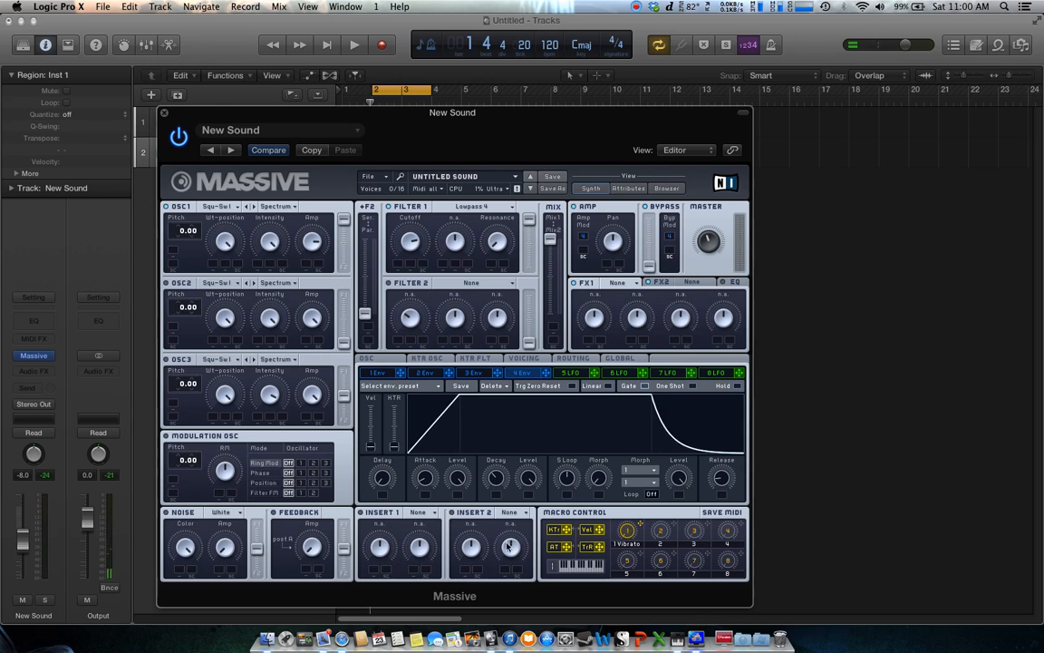
{"action": "left_click_drag", "start_coordinate": [529, 479], "coordinate": [495, 513]}
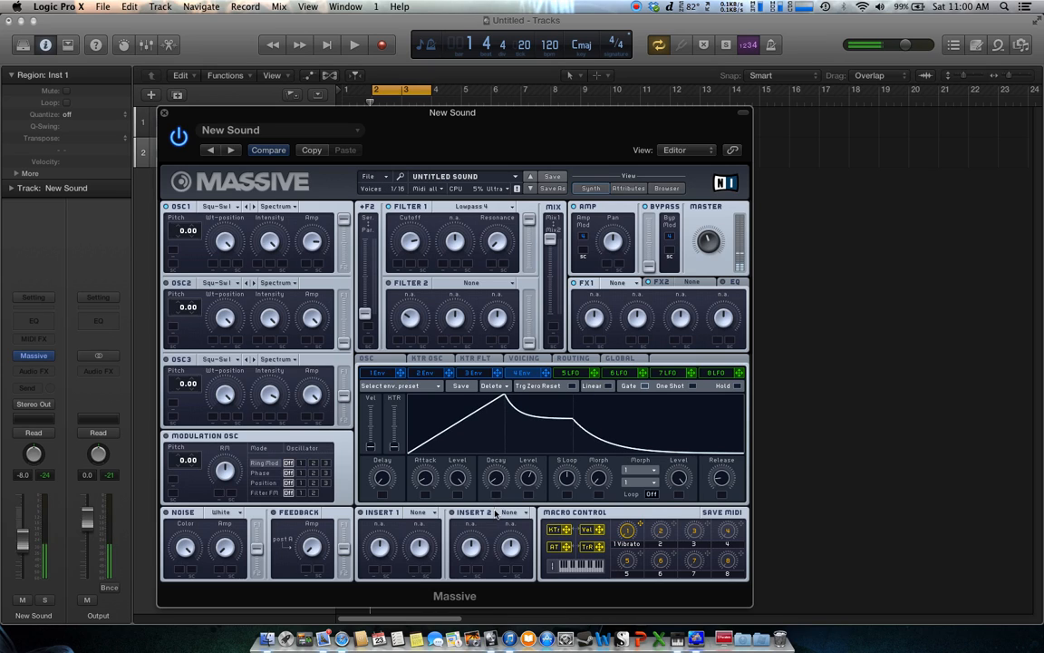
{"action": "left_click_drag", "start_coordinate": [509, 487], "coordinate": [501, 458]}
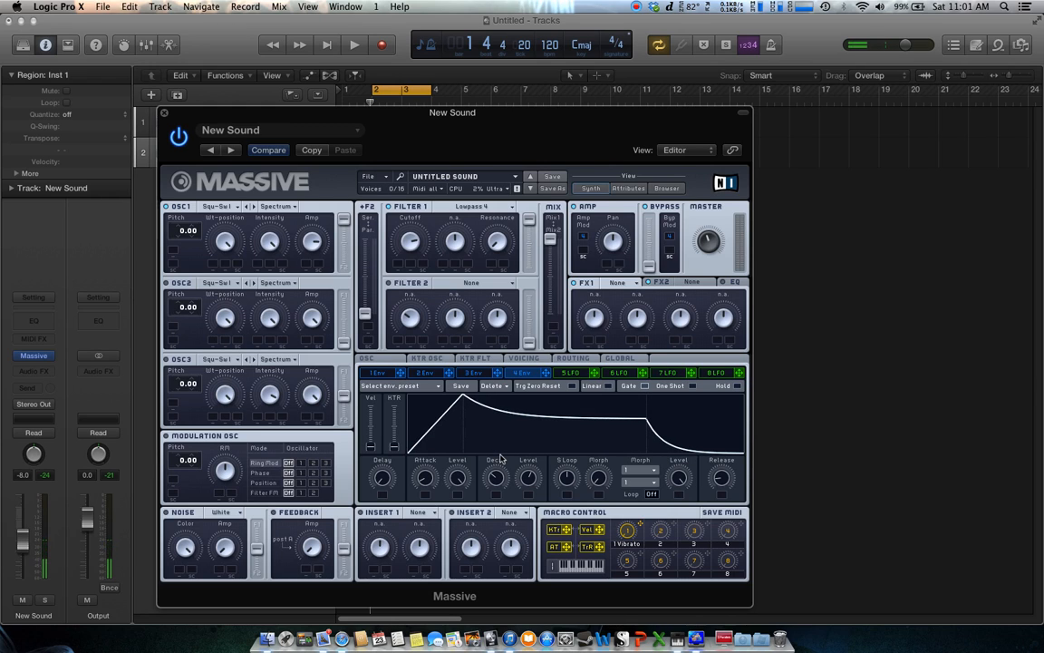
{"action": "left_click_drag", "start_coordinate": [497, 478], "coordinate": [500, 450]}
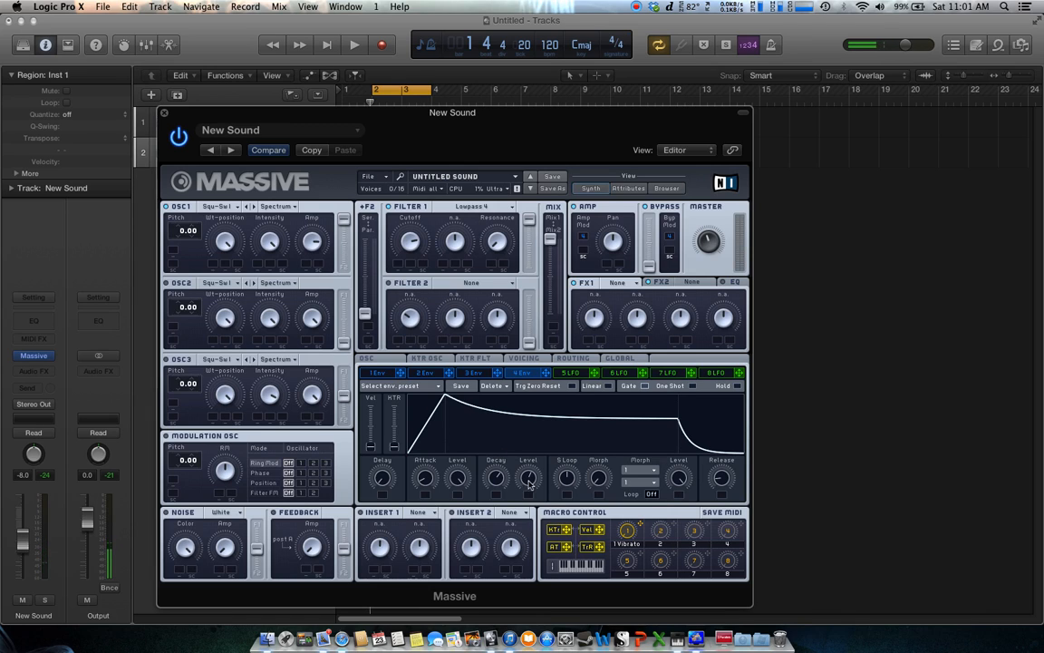
{"action": "left_click_drag", "start_coordinate": [529, 479], "coordinate": [533, 495]}
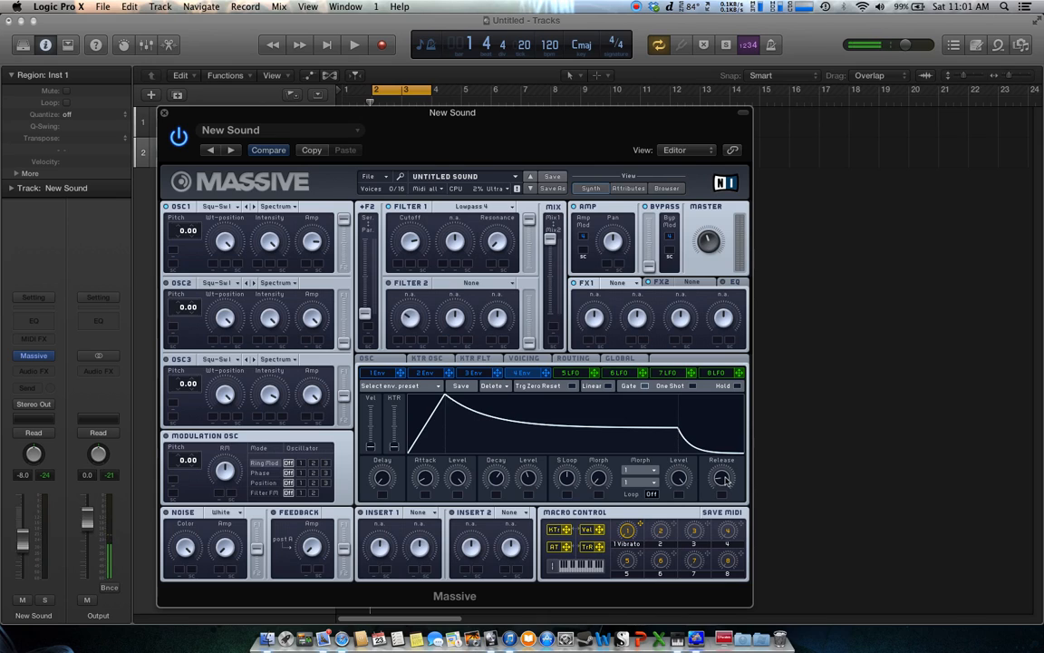
Adjust envelope 1's release time to lengthen the tail of the note
{"action": "left_click_drag", "start_coordinate": [725, 478], "coordinate": [726, 479]}
{"action": "left_click_drag", "start_coordinate": [725, 481], "coordinate": [729, 535]}
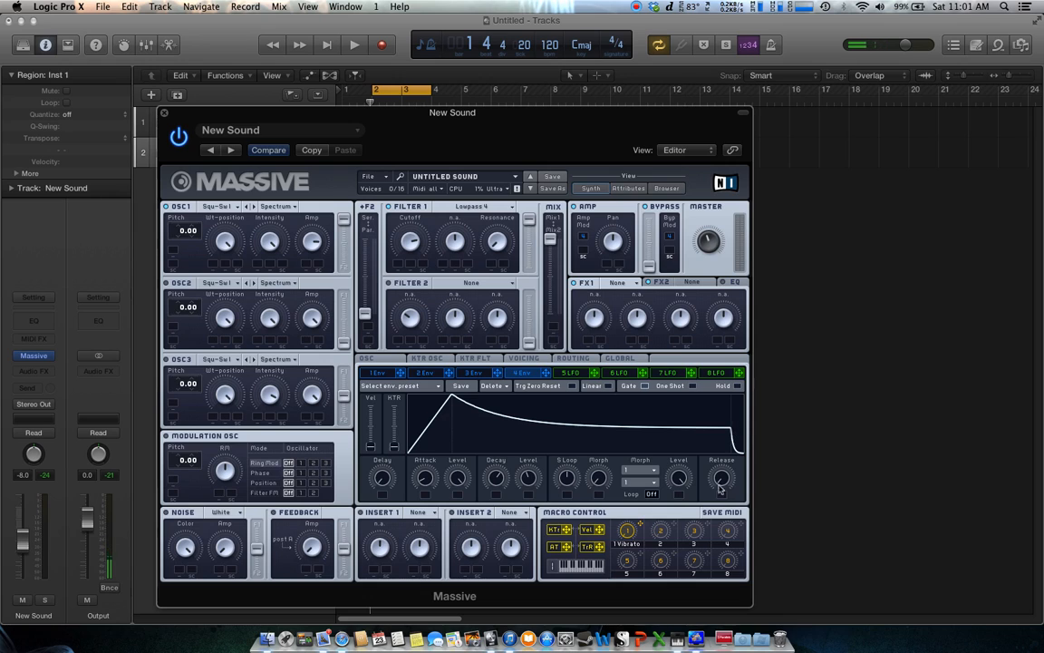
{"action": "left_click_drag", "start_coordinate": [722, 482], "coordinate": [739, 434]}
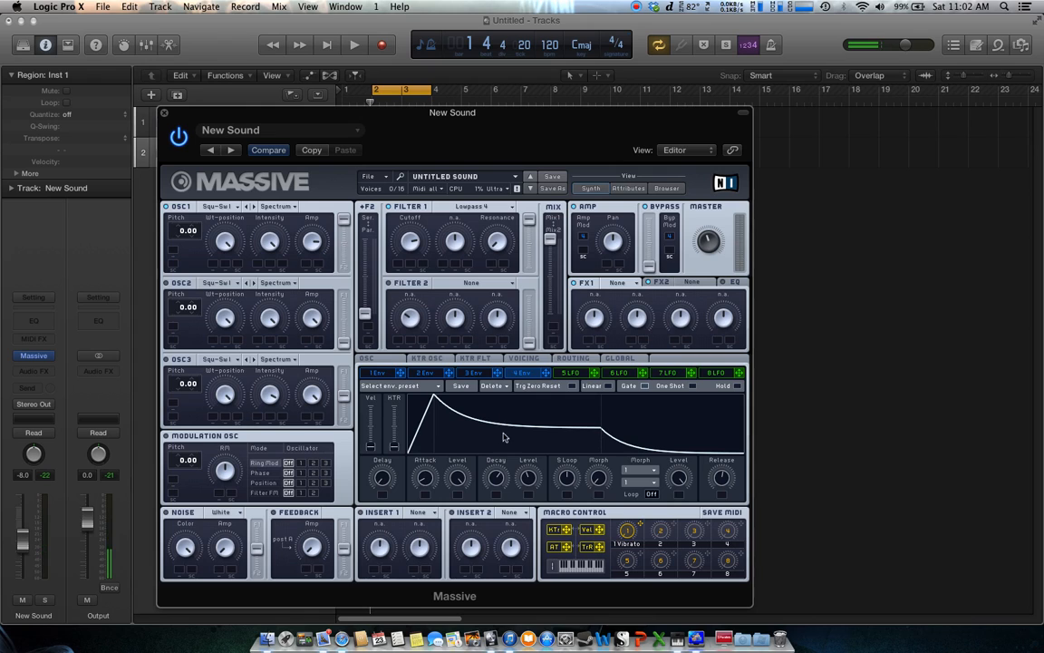
Play the project while fine-tuning envelope 1's release and decay level, then stop playback
{"action": "left_click", "coordinate": [355, 45]}
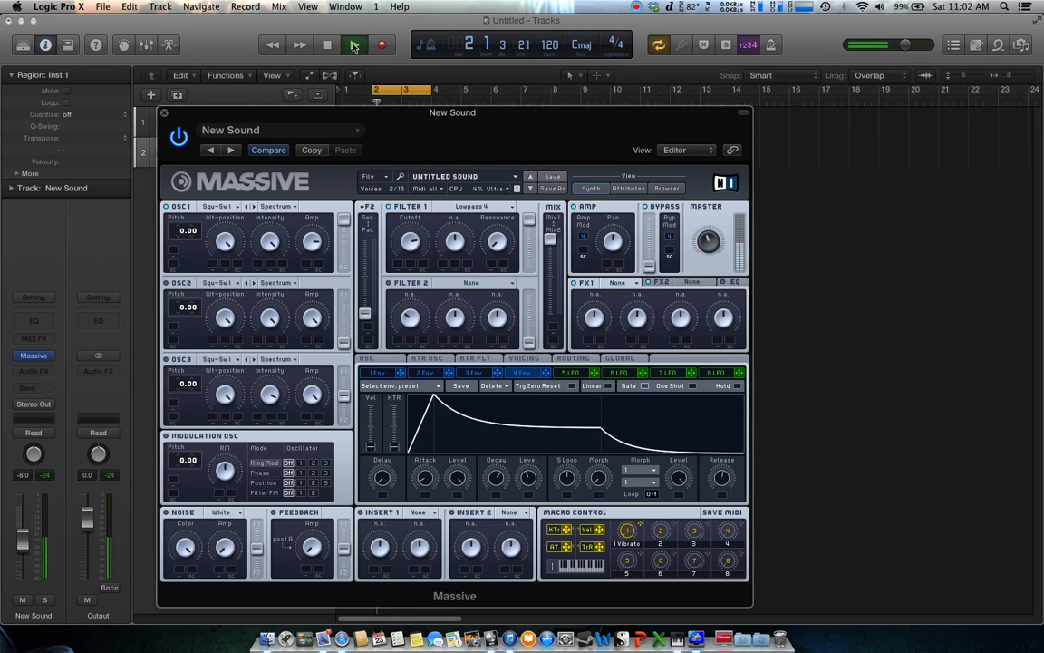
{"action": "mouse_move", "coordinate": [725, 481]}
{"action": "left_mouse_down"}
{"action": "mouse_move", "coordinate": [726, 521]}
{"action": "mouse_move", "coordinate": [731, 475]}
{"action": "left_mouse_up"}
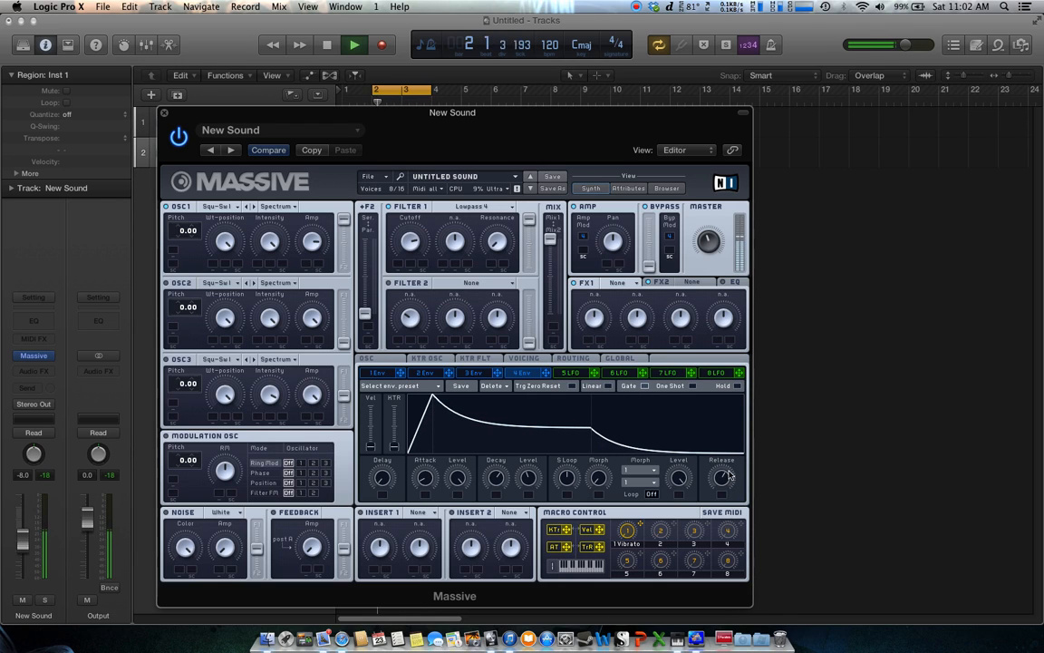
{"action": "left_click_drag", "start_coordinate": [528, 479], "coordinate": [493, 505]}
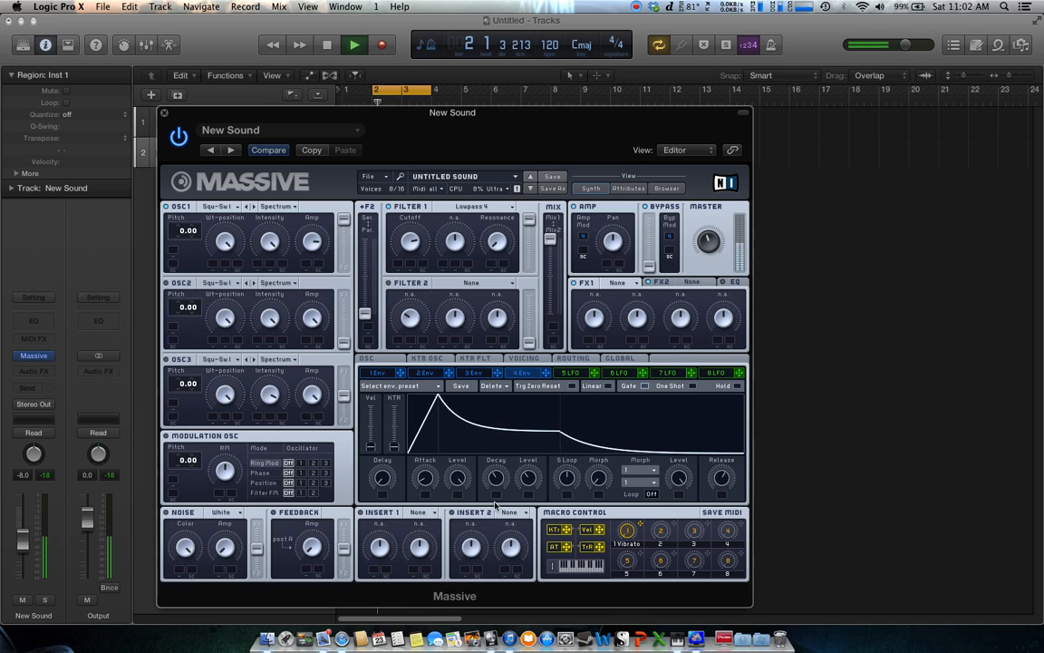
{"action": "left_click_drag", "start_coordinate": [723, 485], "coordinate": [723, 487]}
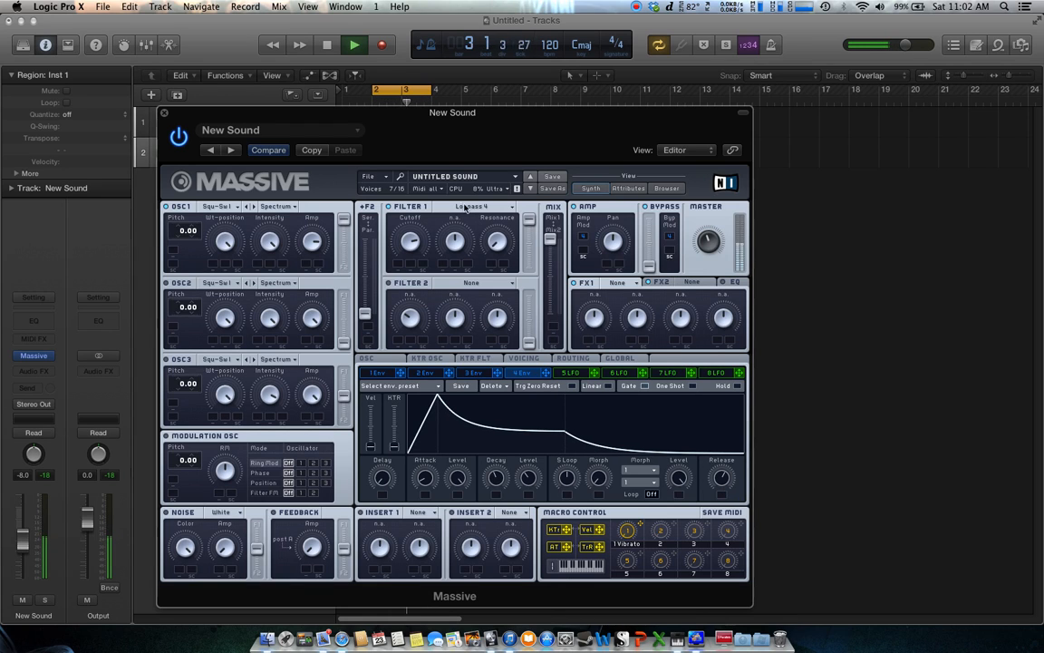
{"action": "left_click", "coordinate": [334, 46]}
Play and stop the project to audition the reshaped envelope
{"action": "left_click_drag", "start_coordinate": [353, 112], "coordinate": [452, 112]}
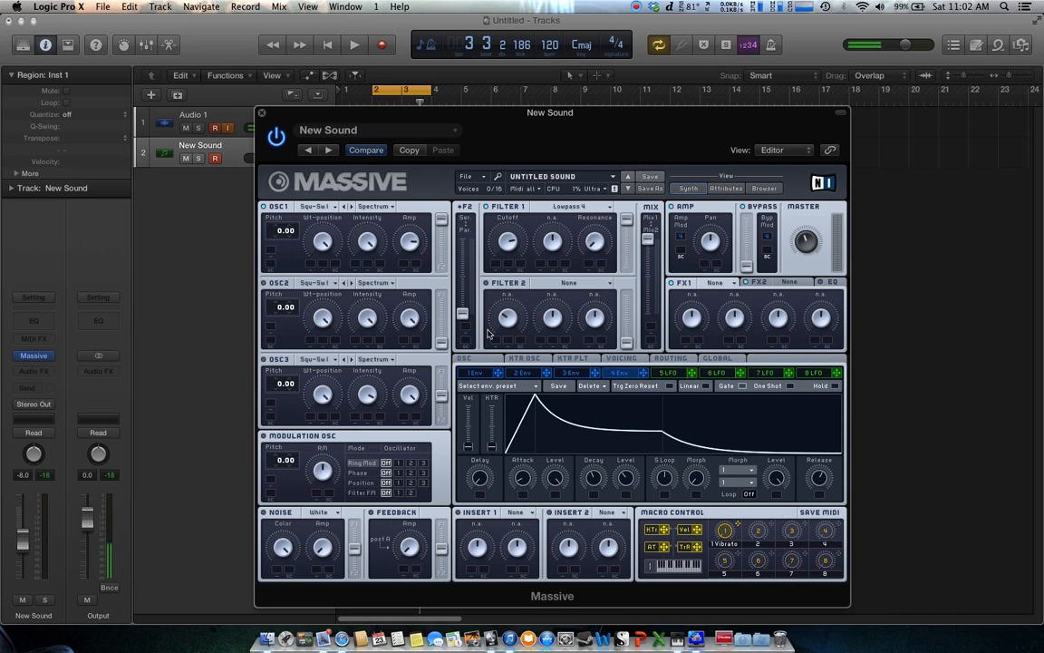
{"action": "left_click", "coordinate": [356, 47]}
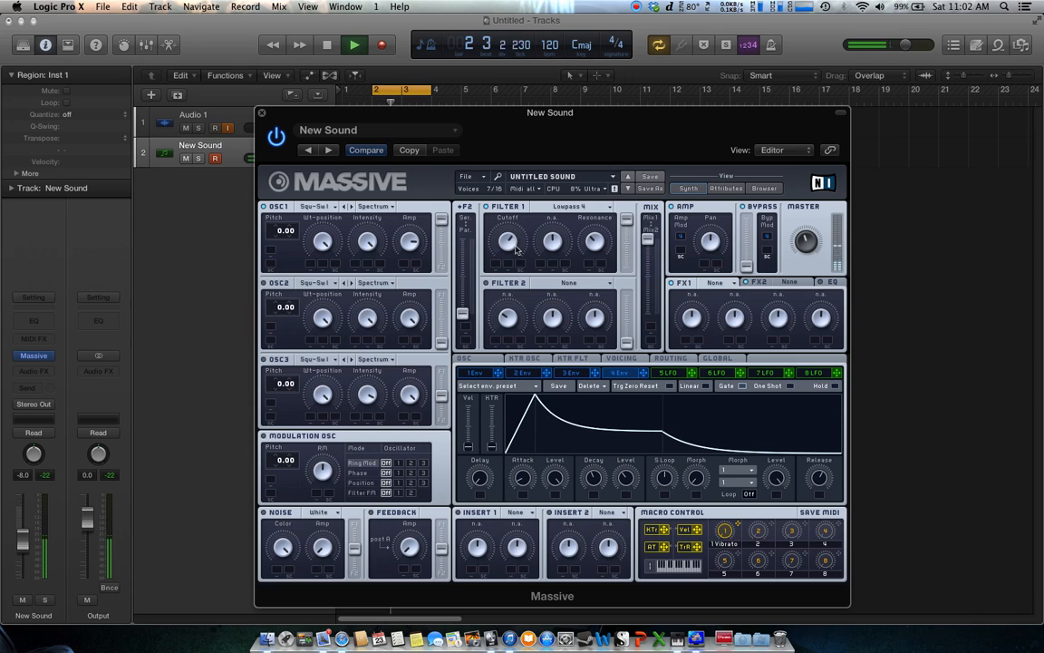
{"action": "left_click", "coordinate": [329, 45]}
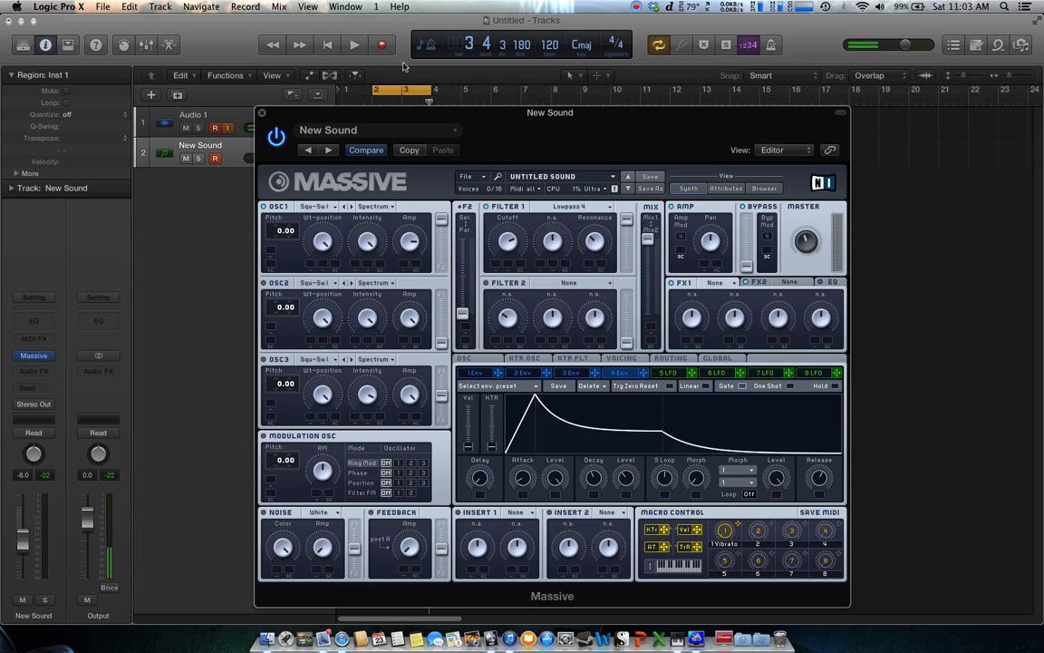
Open LFO 5 and switch its rate to tempo sync with a 1/16 ratio
{"action": "left_click_drag", "start_coordinate": [494, 110], "coordinate": [455, 101]}
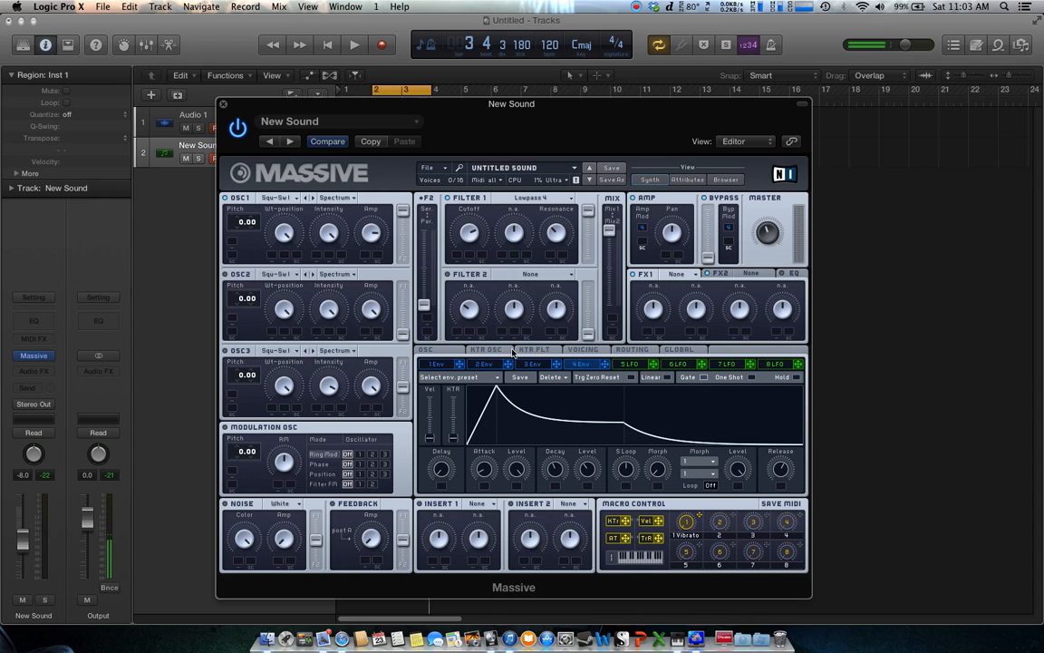
{"action": "left_click", "coordinate": [630, 363]}
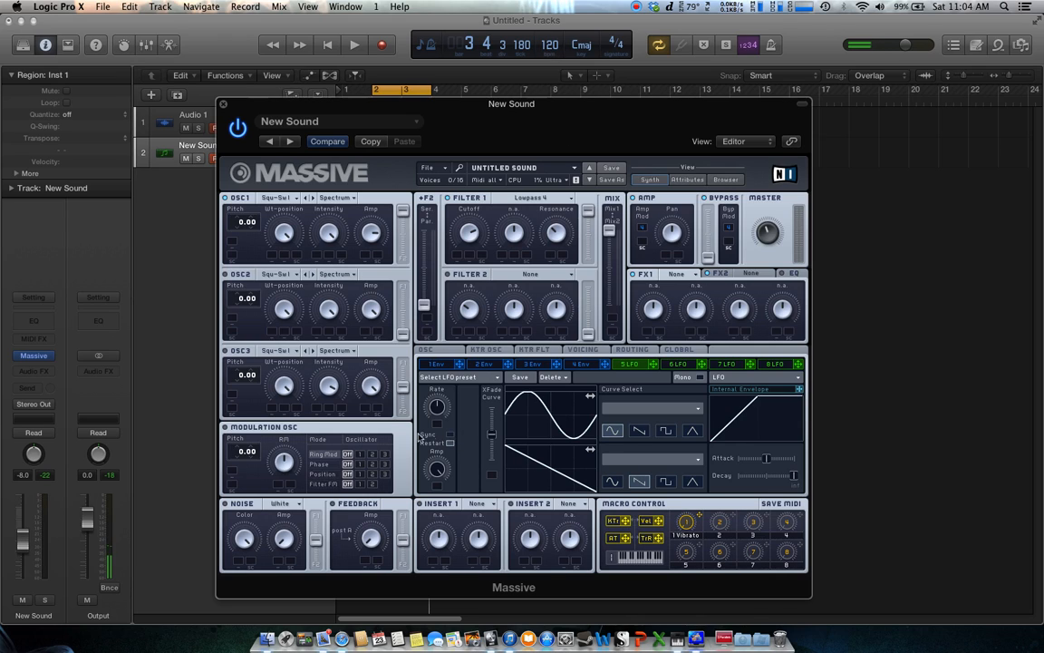
{"action": "left_click", "coordinate": [449, 436]}
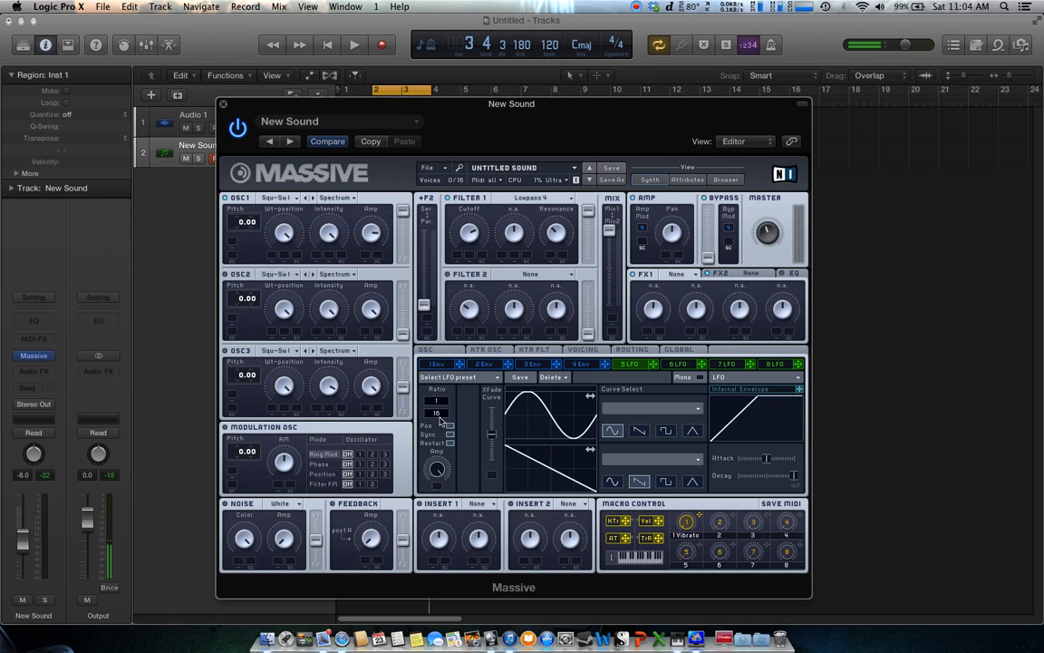
{"action": "left_click_drag", "start_coordinate": [442, 421], "coordinate": [440, 421]}
Try out LFO 5's curve shapes, including Bending 2, before returning to the sine shape
{"action": "left_click", "coordinate": [640, 432]}
{"action": "left_click", "coordinate": [666, 433]}
{"action": "left_click", "coordinate": [692, 433]}
{"action": "left_click", "coordinate": [613, 430]}
{"action": "left_click", "coordinate": [639, 431]}
{"action": "left_click", "coordinate": [667, 432]}
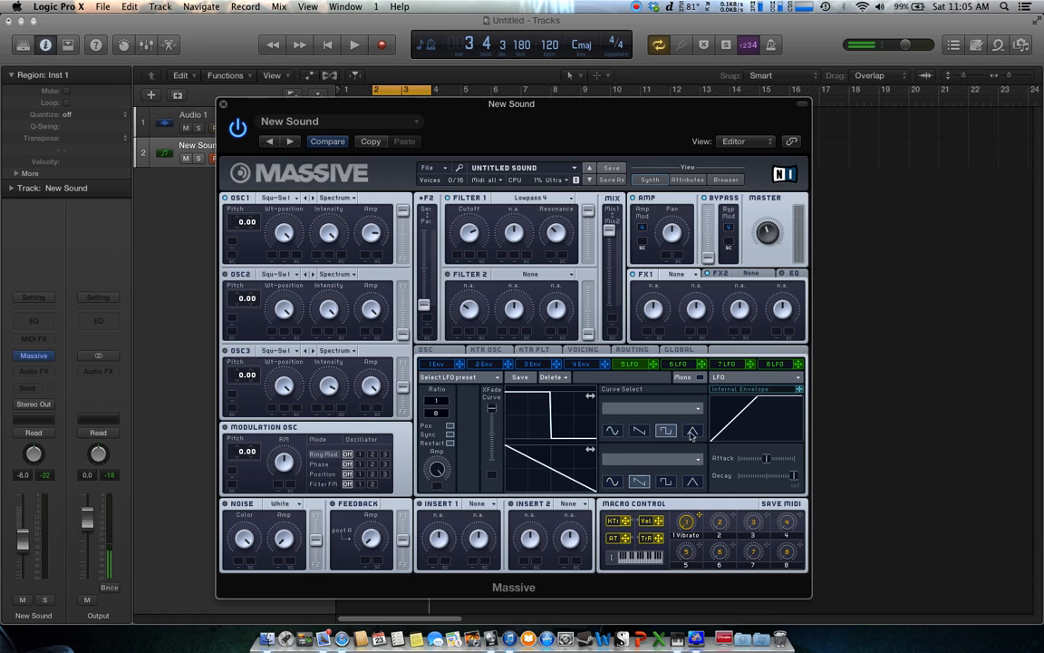
{"action": "left_click", "coordinate": [693, 432]}
{"action": "left_click", "coordinate": [613, 432]}
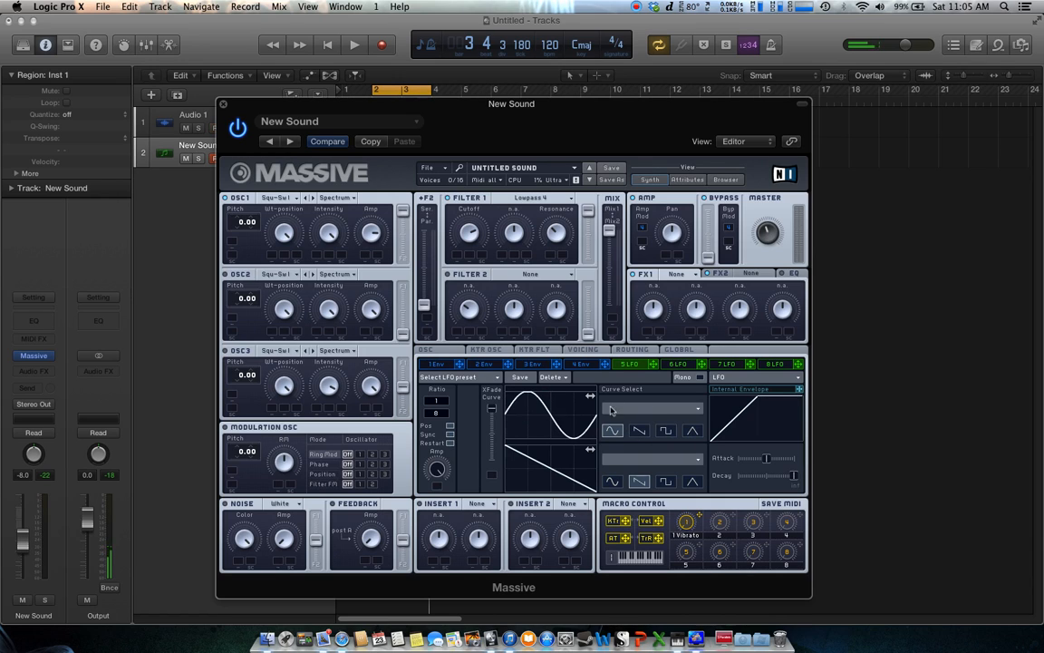
{"action": "left_click", "coordinate": [634, 408]}
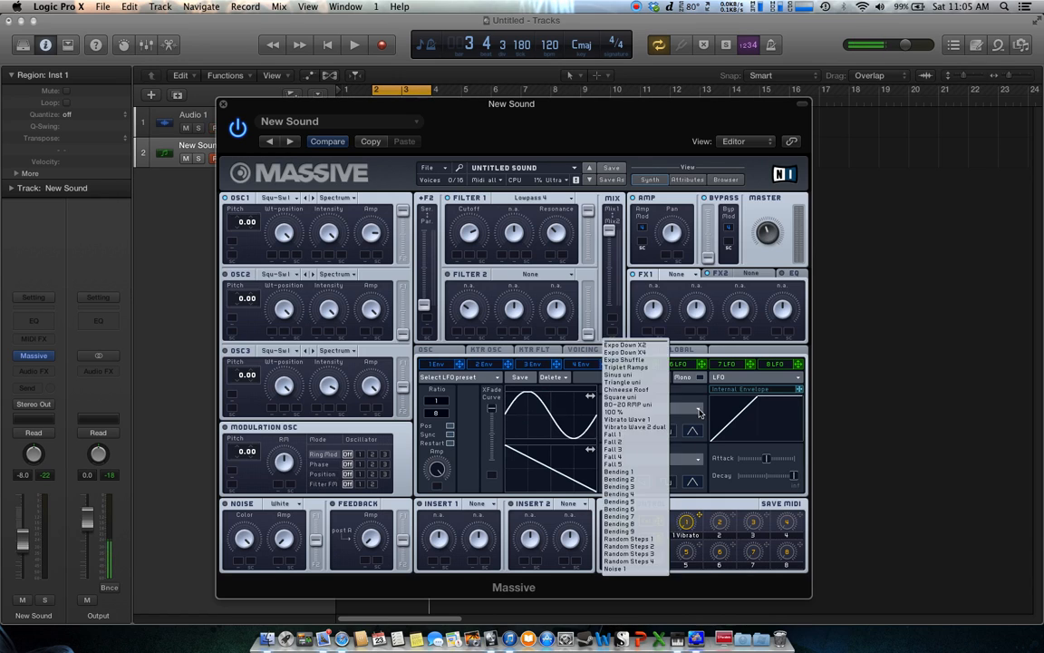
{"action": "left_click", "coordinate": [625, 479]}
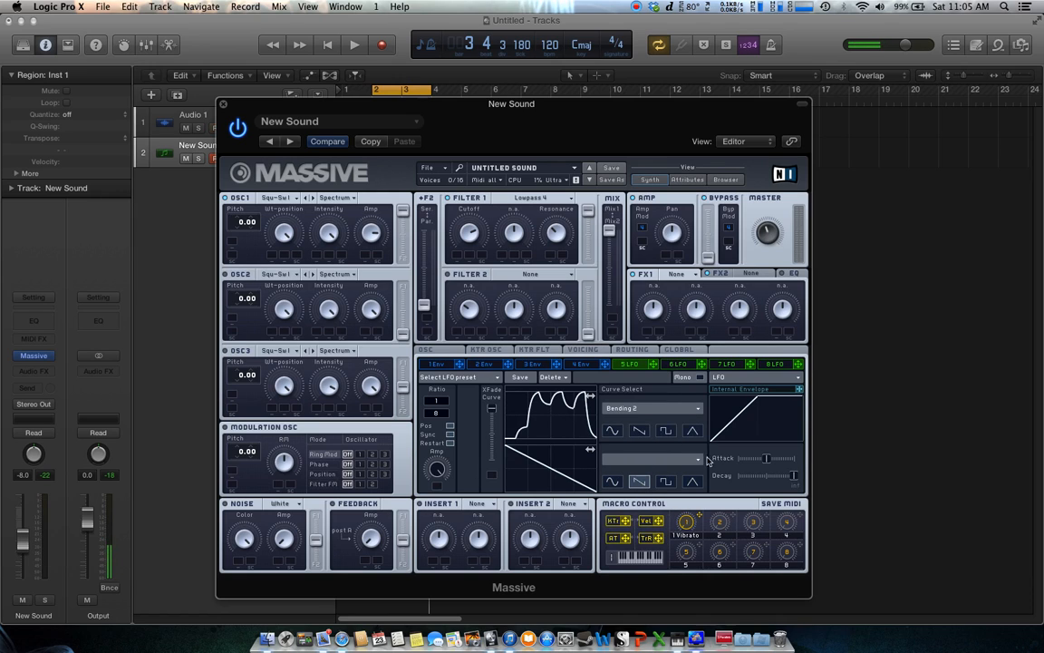
{"action": "left_click", "coordinate": [612, 431]}
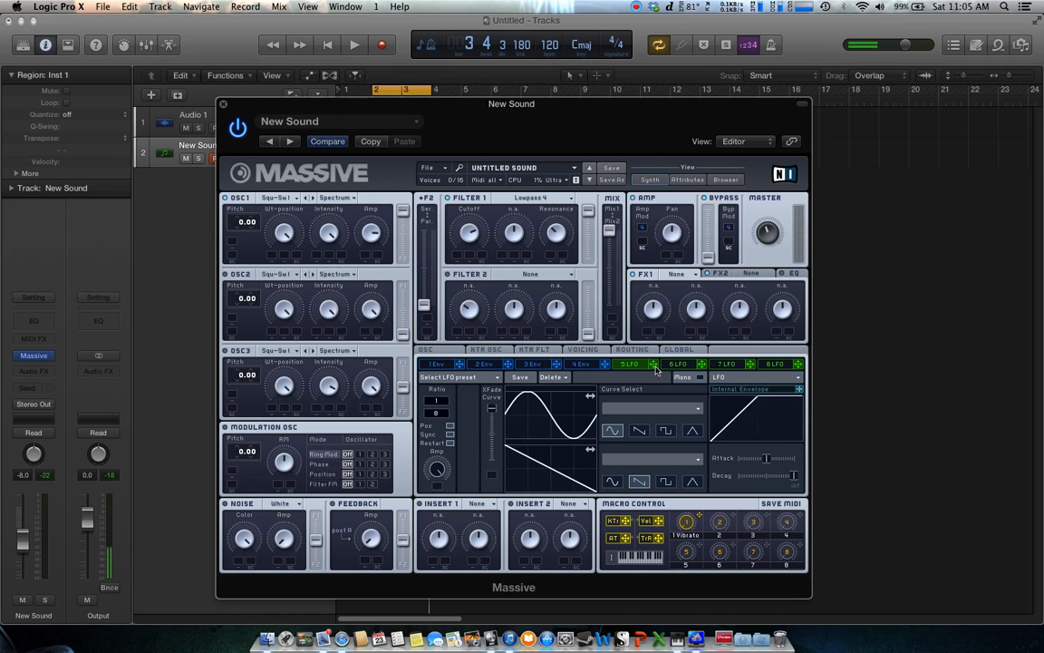
Assign LFO 5 as a modulation source for Filter 1's cutoff
{"action": "left_click_drag", "start_coordinate": [656, 370], "coordinate": [483, 262]}
{"action": "left_click_drag", "start_coordinate": [656, 367], "coordinate": [482, 258]}
{"action": "right_click", "coordinate": [482, 259]}
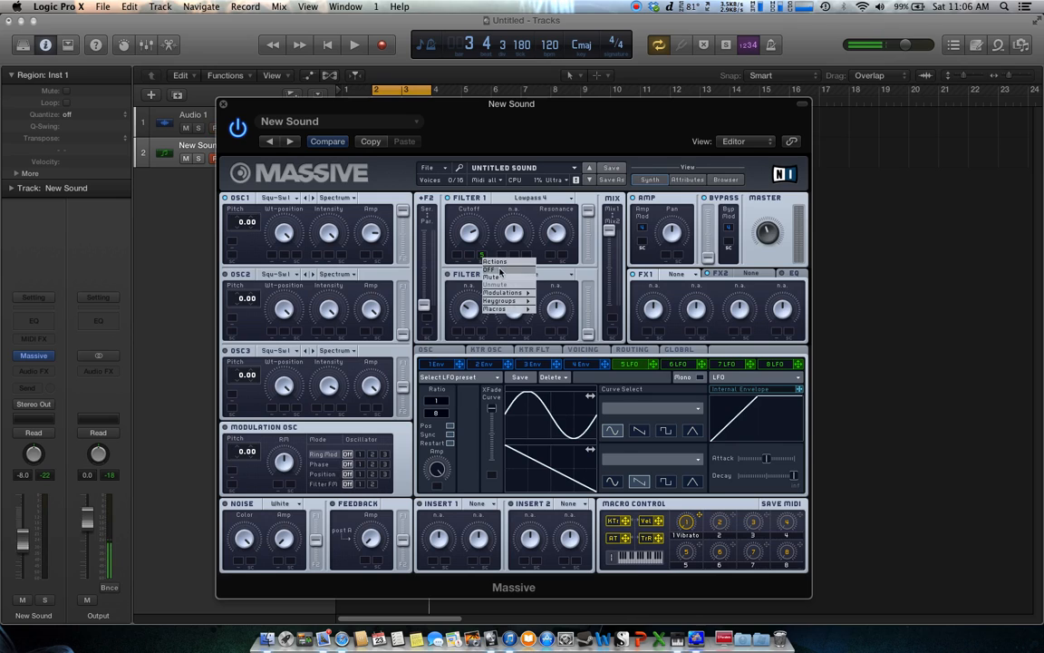
{"action": "left_click", "coordinate": [499, 272]}
{"action": "left_click_drag", "start_coordinate": [653, 364], "coordinate": [486, 260]}
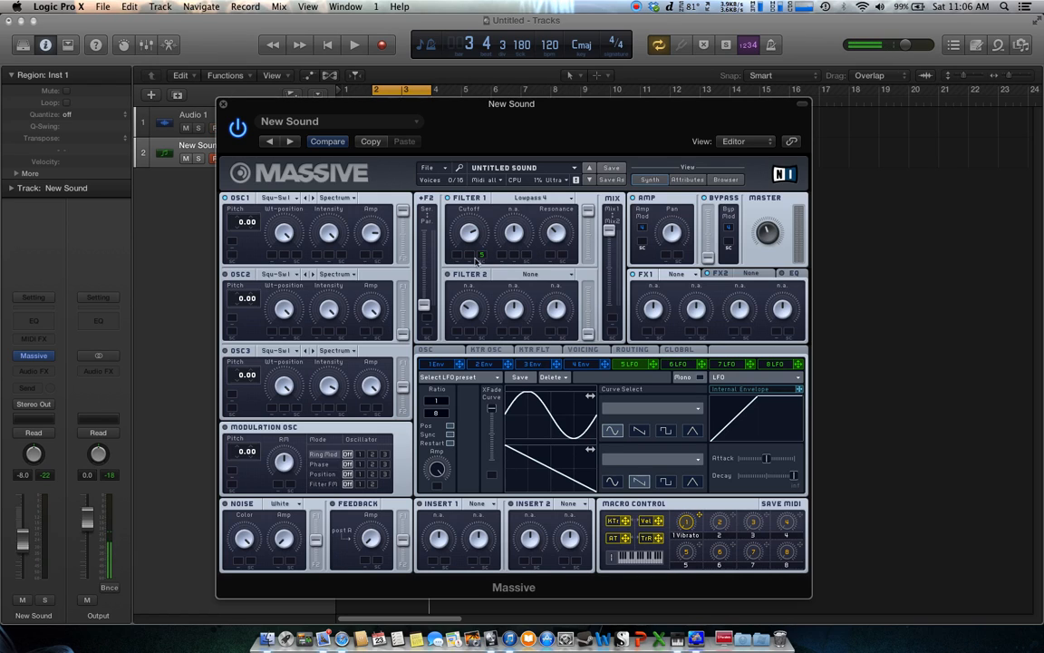
Audition the LFO-modulated cutoff during playback and set LFO 5's sync ratio to 1/4
{"action": "left_click", "coordinate": [354, 45]}
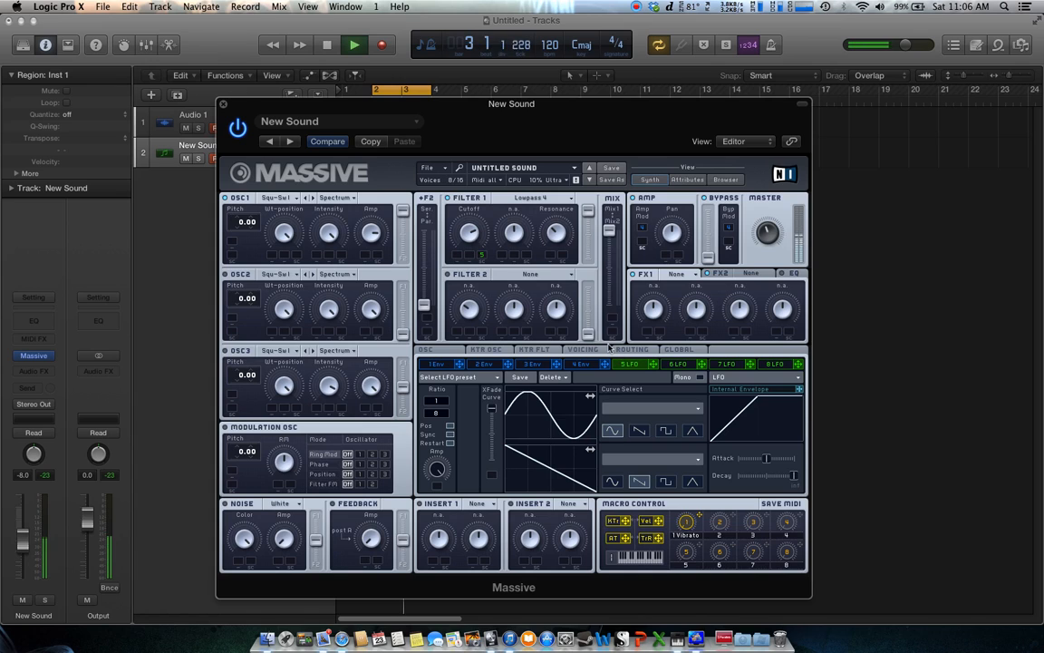
{"action": "left_click", "coordinate": [328, 46]}
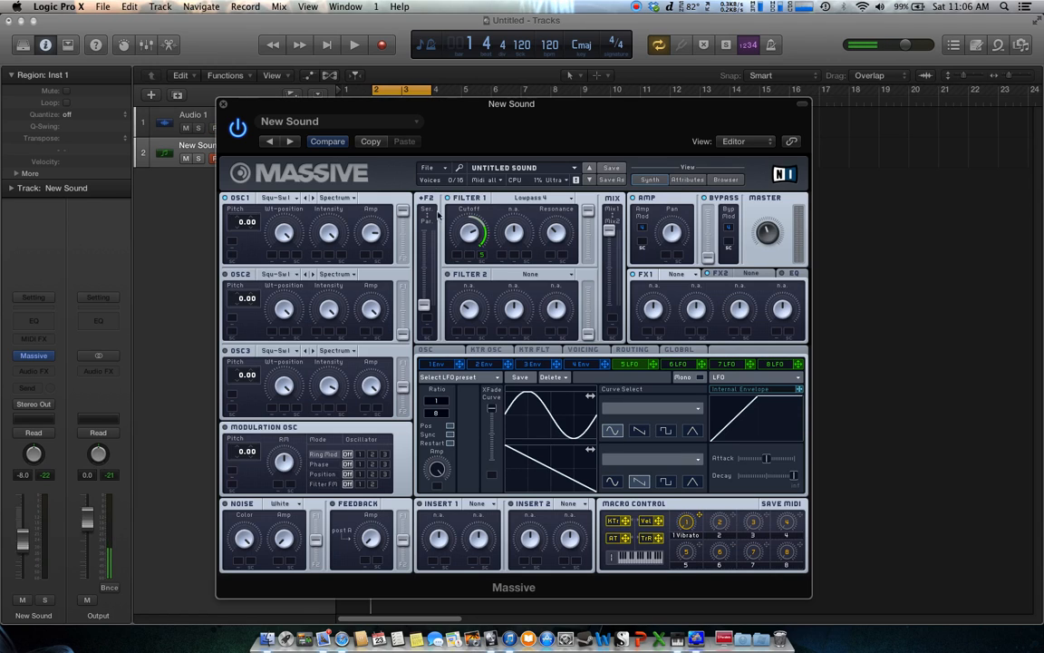
{"action": "left_click", "coordinate": [354, 45]}
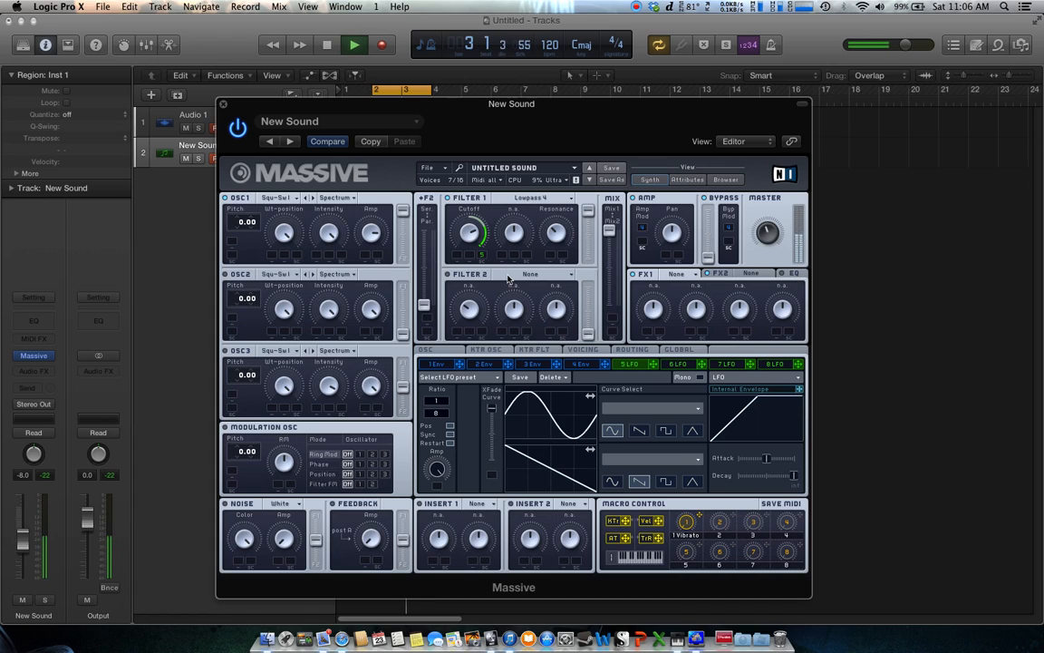
{"action": "left_click", "coordinate": [331, 46]}
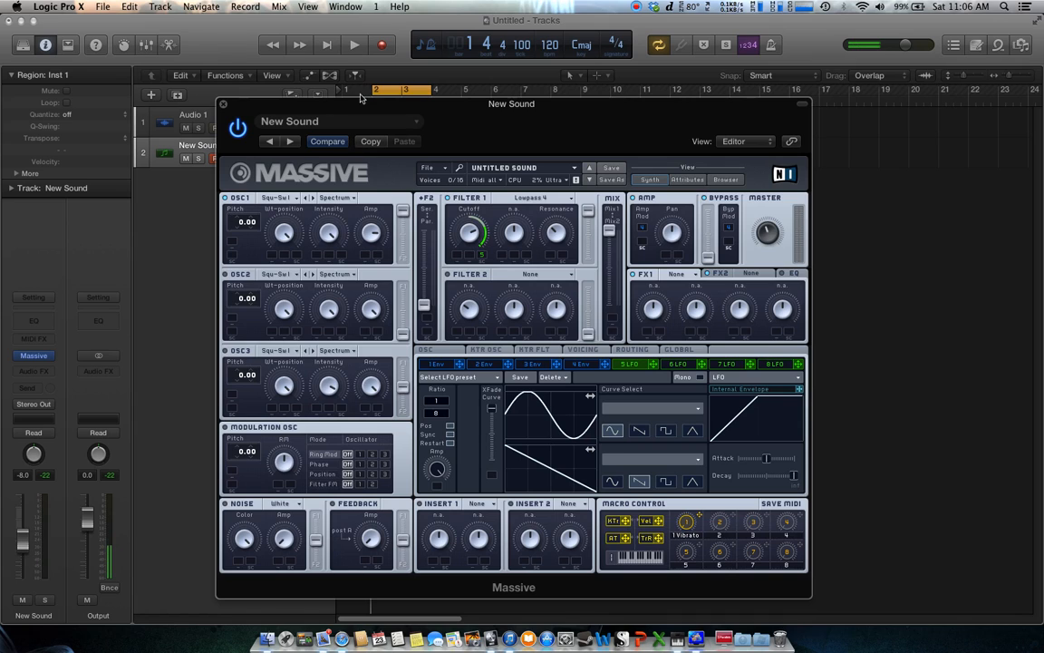
{"action": "left_click", "coordinate": [354, 44]}
{"action": "left_click_drag", "start_coordinate": [437, 412], "coordinate": [439, 422]}
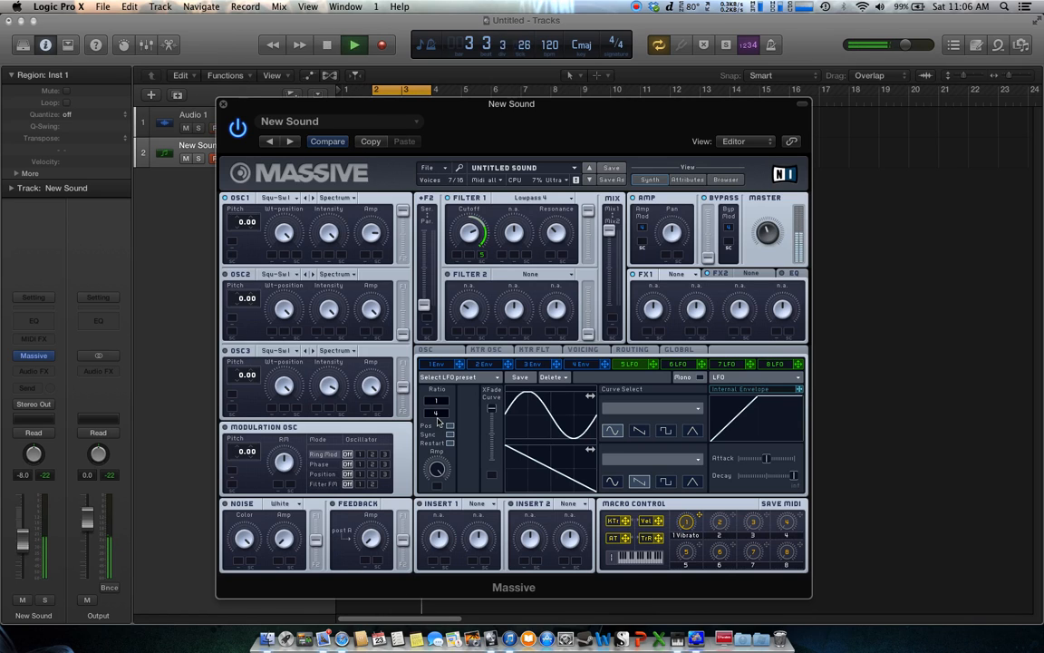
Set LFO 5's sync ratio to 1/16 and audition the modulated cutoff during playback
{"action": "left_click_drag", "start_coordinate": [438, 418], "coordinate": [443, 412]}
{"action": "left_click", "coordinate": [327, 44]}
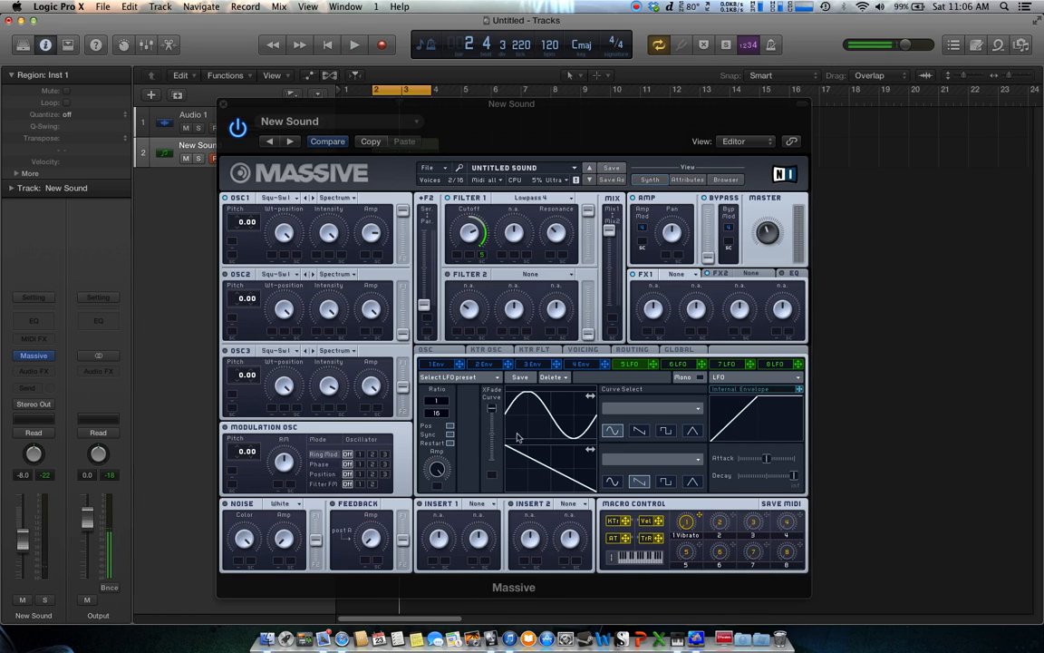
{"action": "left_click", "coordinate": [455, 450]}
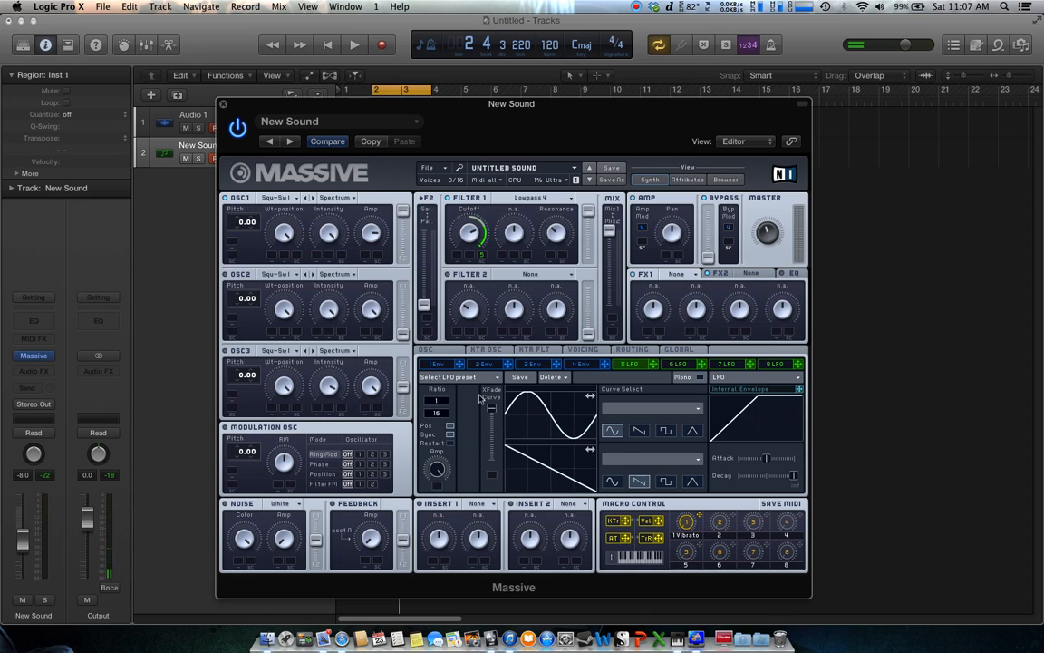
{"action": "left_click", "coordinate": [355, 47]}
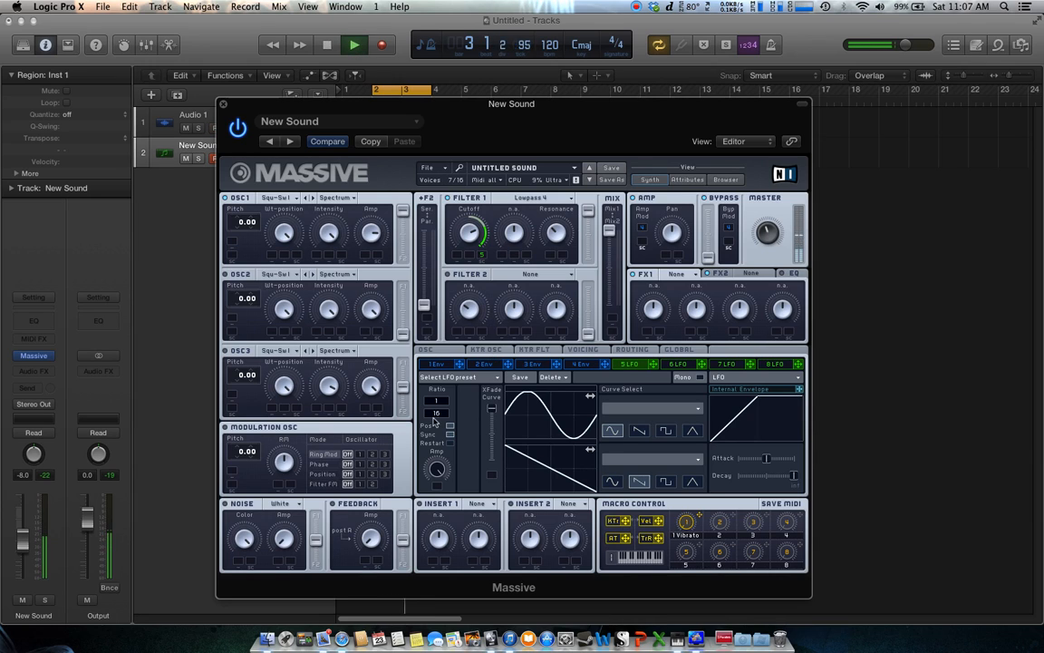
Set LFO 5's sync ratio to 1/2 and stop playback
{"action": "left_click_drag", "start_coordinate": [438, 413], "coordinate": [443, 427]}
{"action": "left_click", "coordinate": [327, 45]}
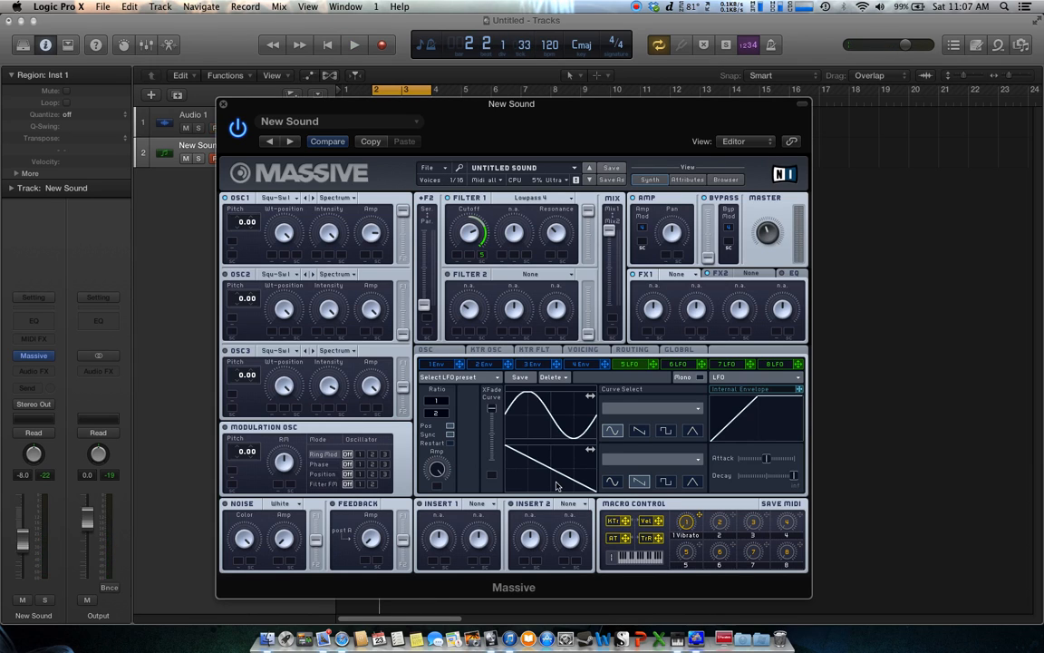
Check envelope 4's shape, return to LFO 5 and audition the patch during playback
{"action": "left_click", "coordinate": [580, 363]}
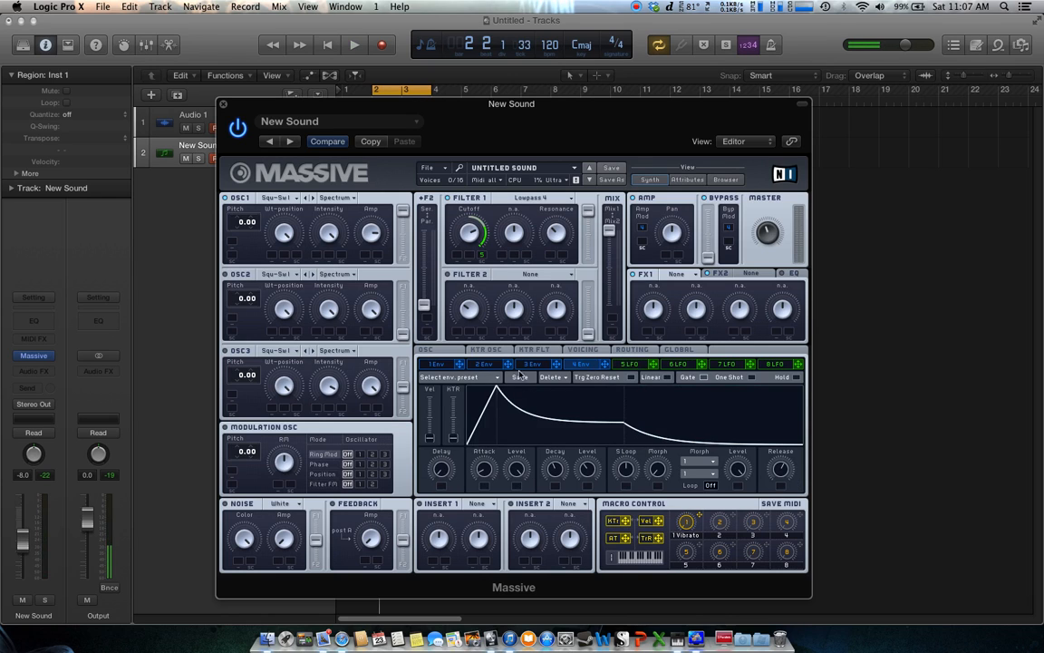
{"action": "left_click", "coordinate": [629, 363]}
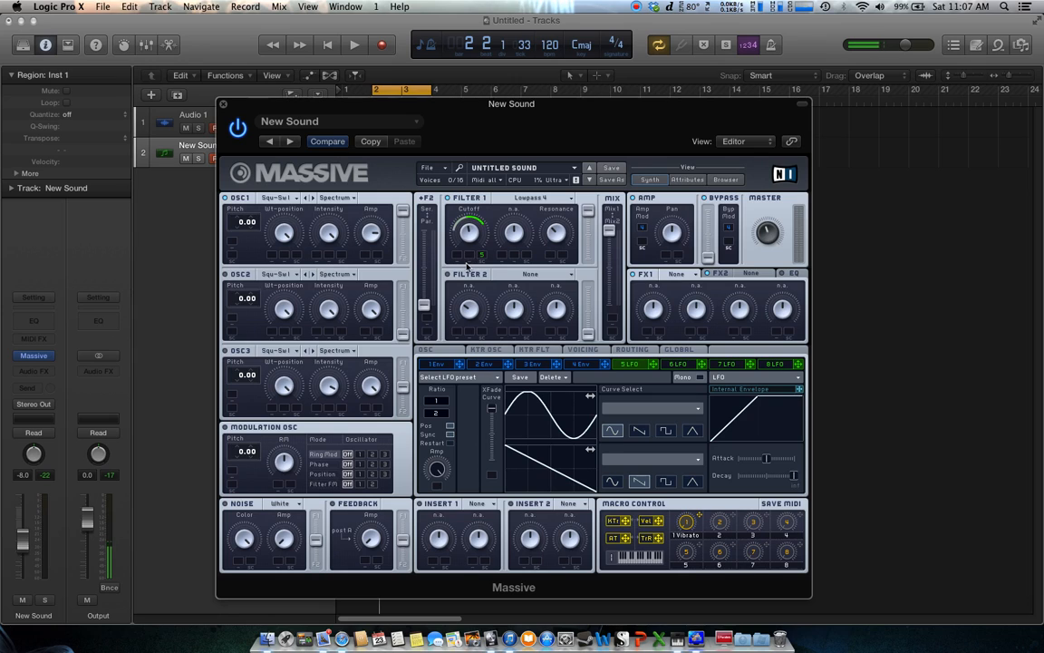
{"action": "left_click", "coordinate": [353, 45]}
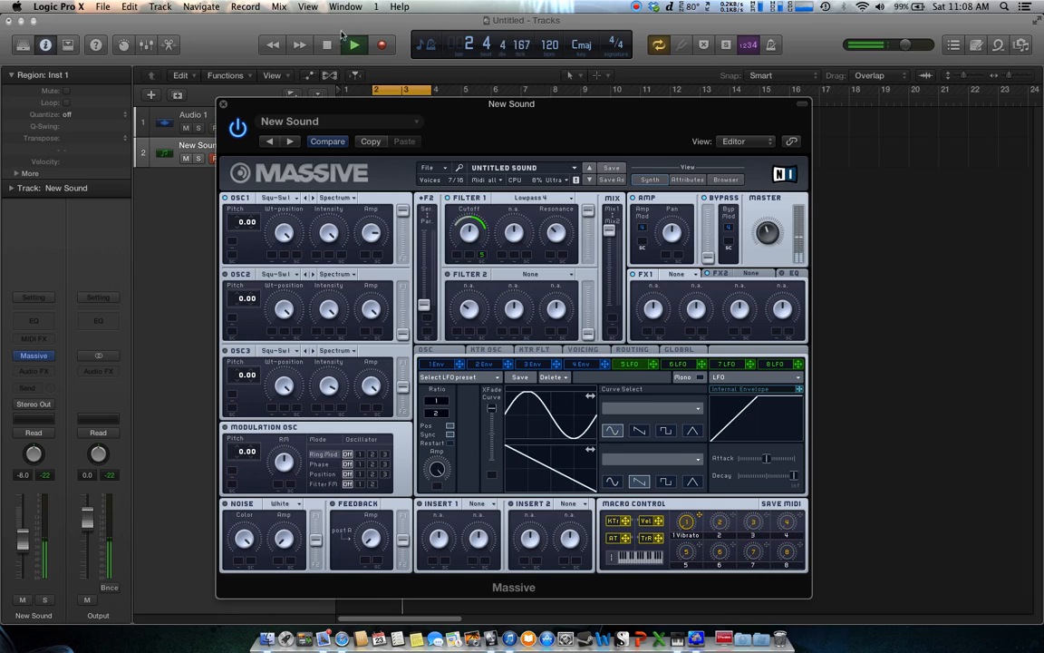
{"action": "key", "text": "space"}
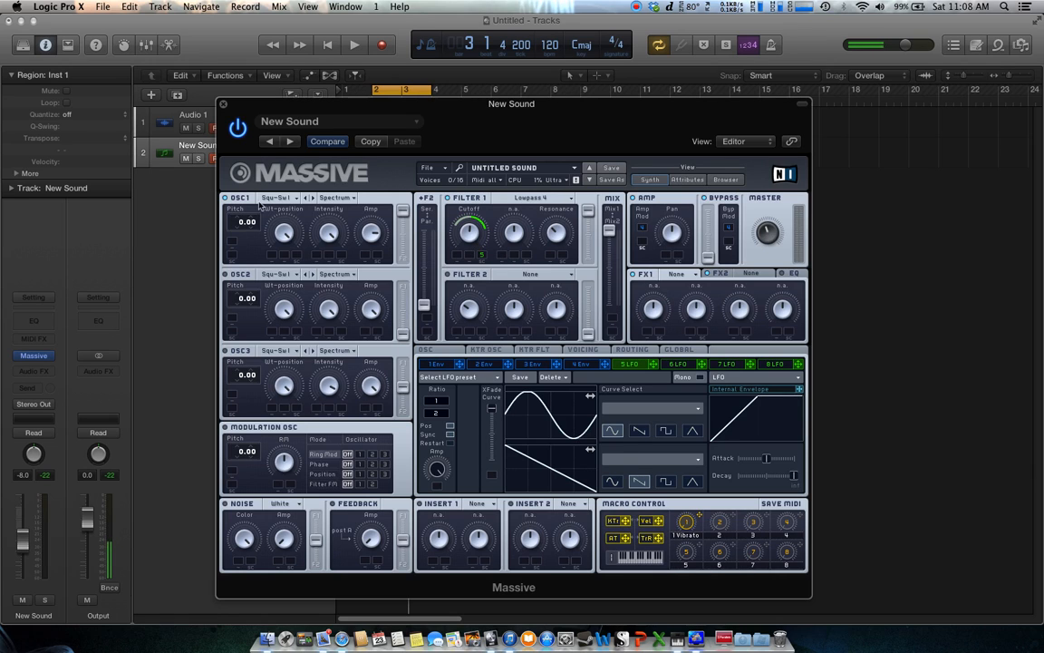
Switch Oscillator 1's wavetable to Groan II while the track plays
{"action": "left_click", "coordinate": [299, 198]}
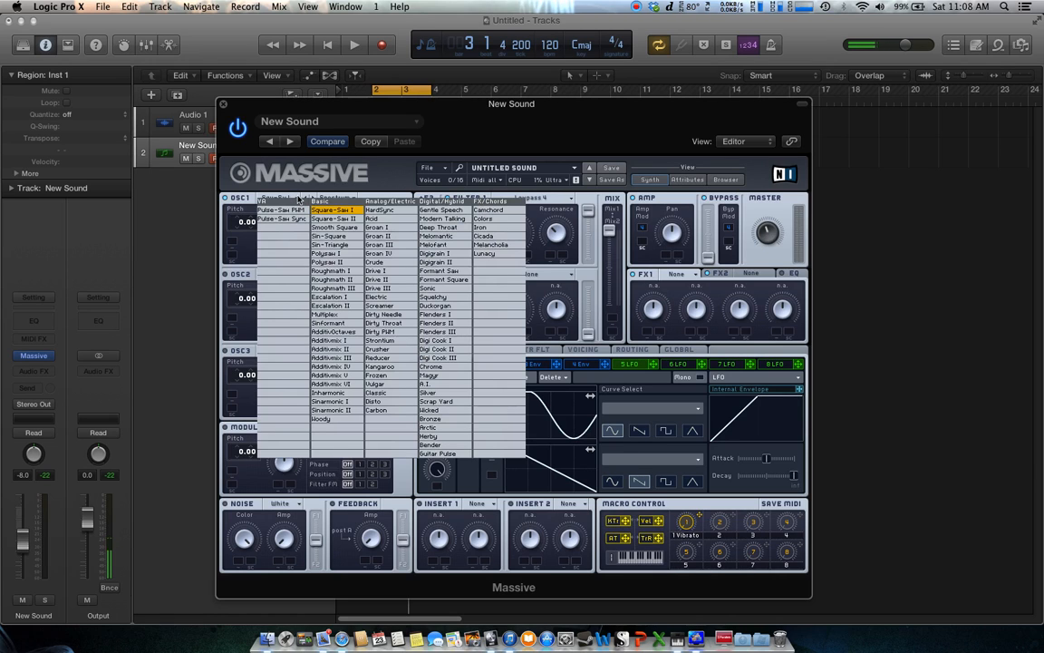
{"action": "left_click", "coordinate": [302, 199]}
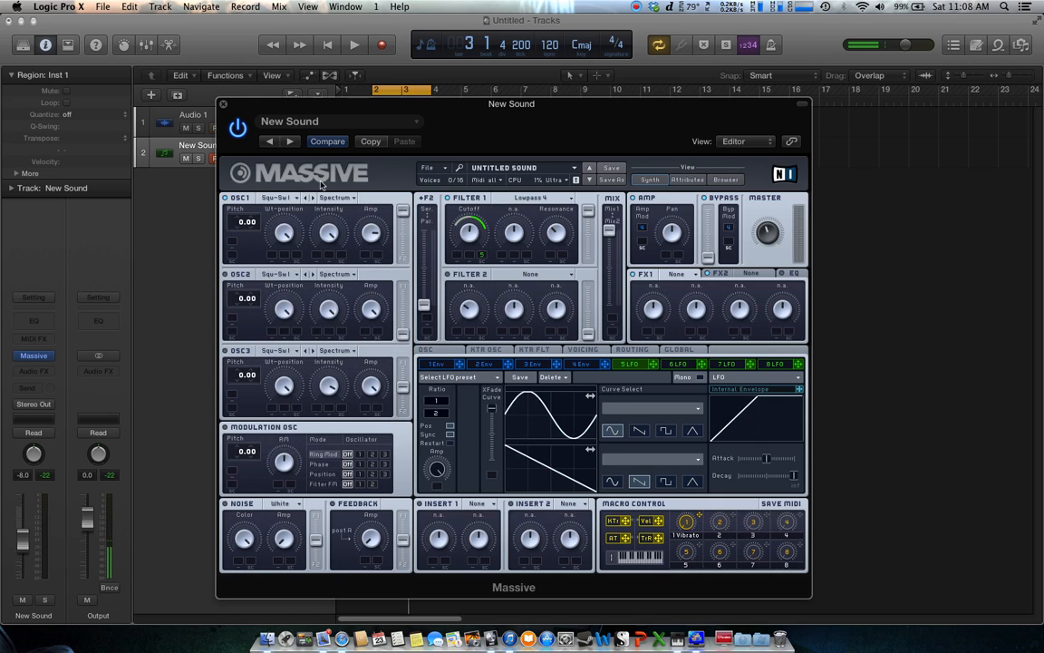
{"action": "left_click", "coordinate": [356, 46]}
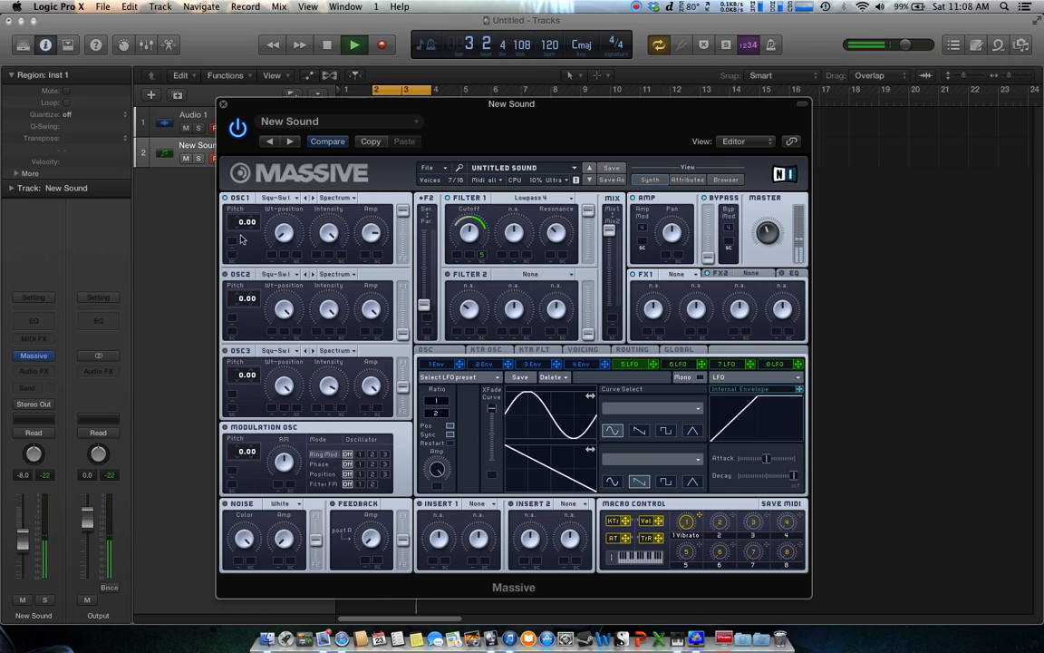
{"action": "left_click", "coordinate": [297, 201]}
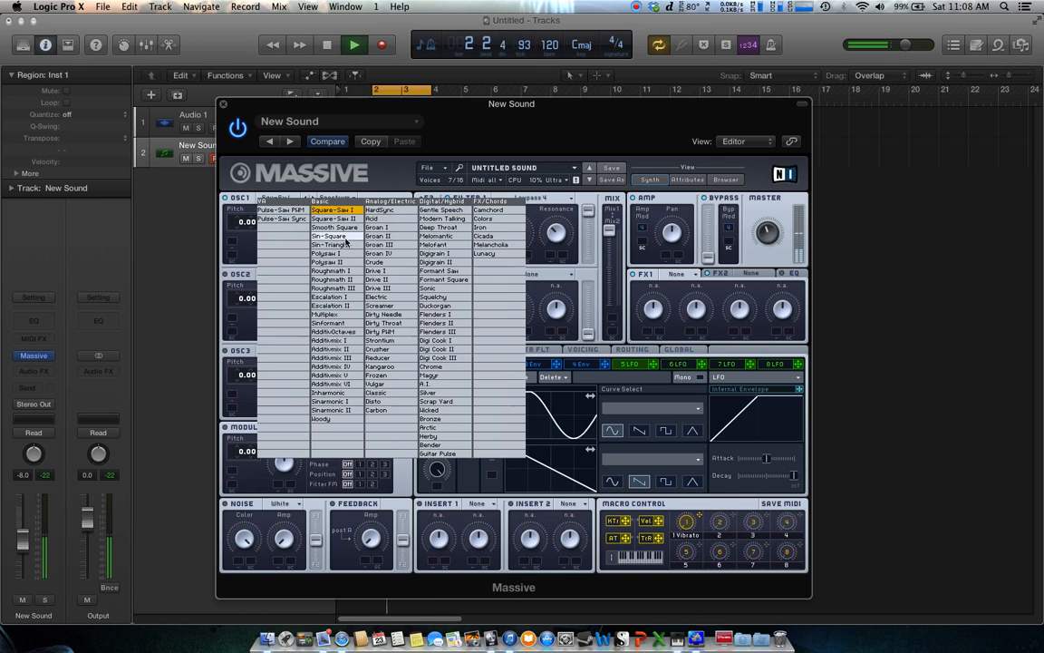
{"action": "left_click", "coordinate": [384, 236]}
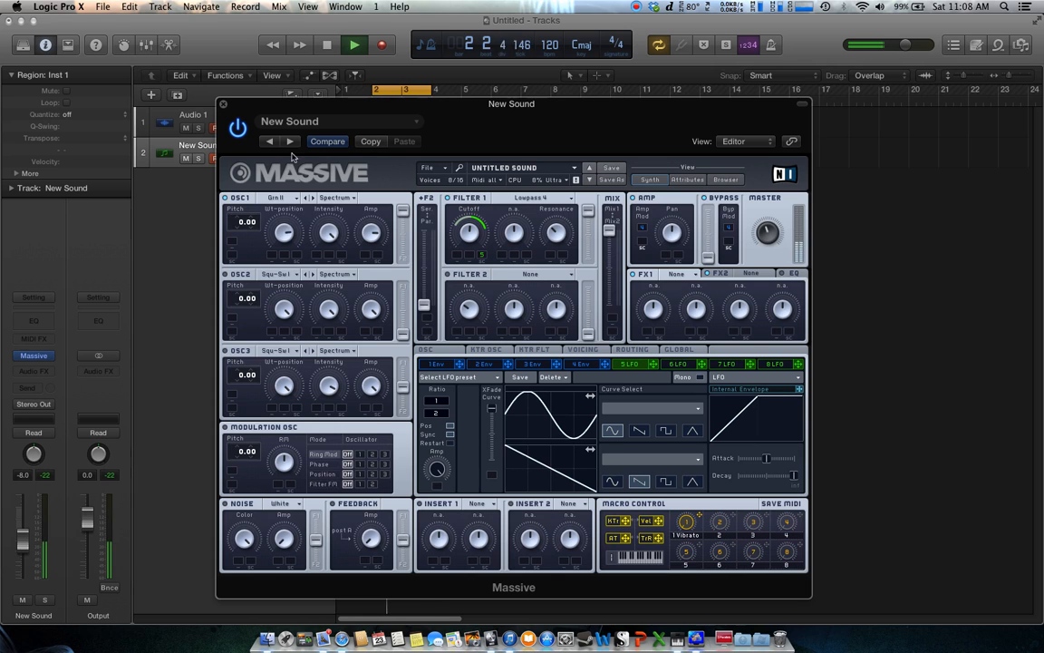
Switch Oscillator 1's wavetable to F-Saw, stop playback and open envelope 4
{"action": "left_click", "coordinate": [297, 200]}
{"action": "left_click", "coordinate": [402, 246]}
{"action": "left_click", "coordinate": [327, 47]}
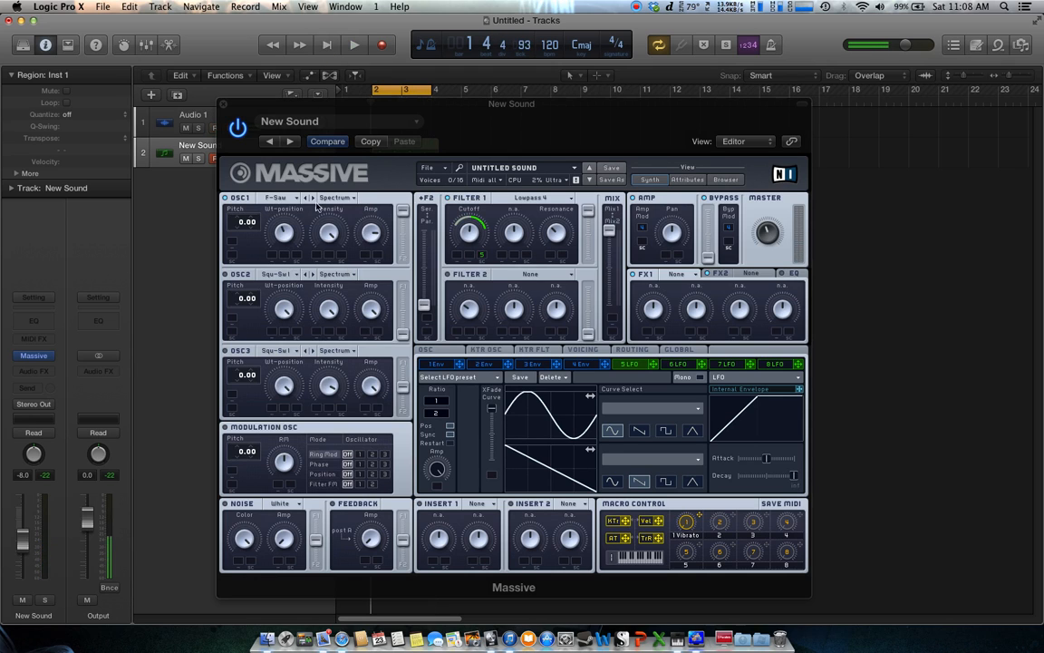
{"action": "left_click", "coordinate": [589, 366]}
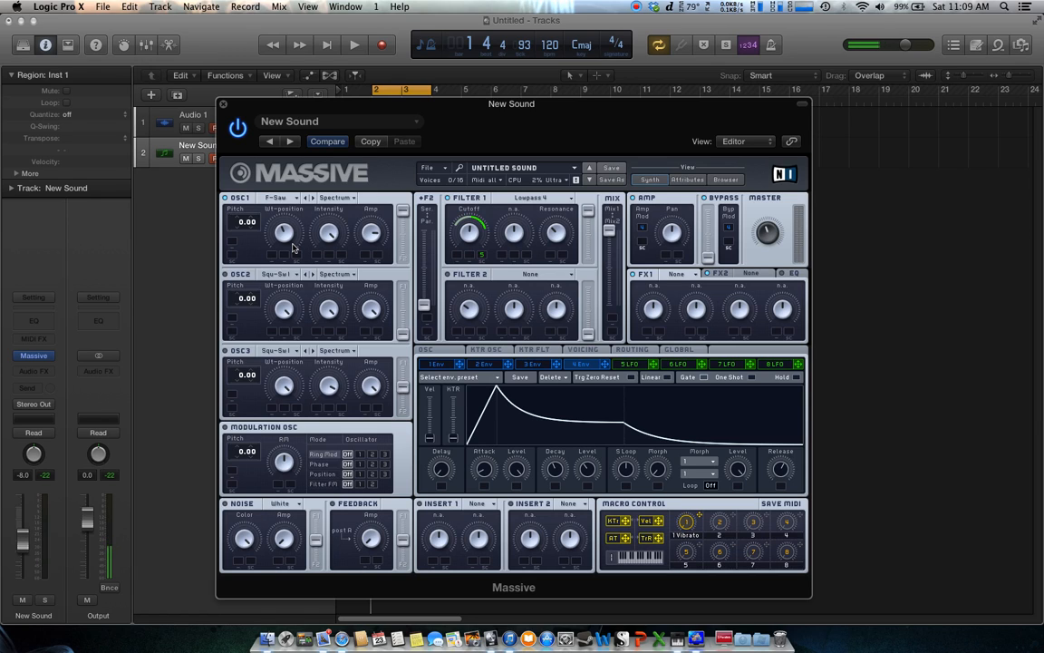
{"action": "left_click", "coordinate": [635, 6]}
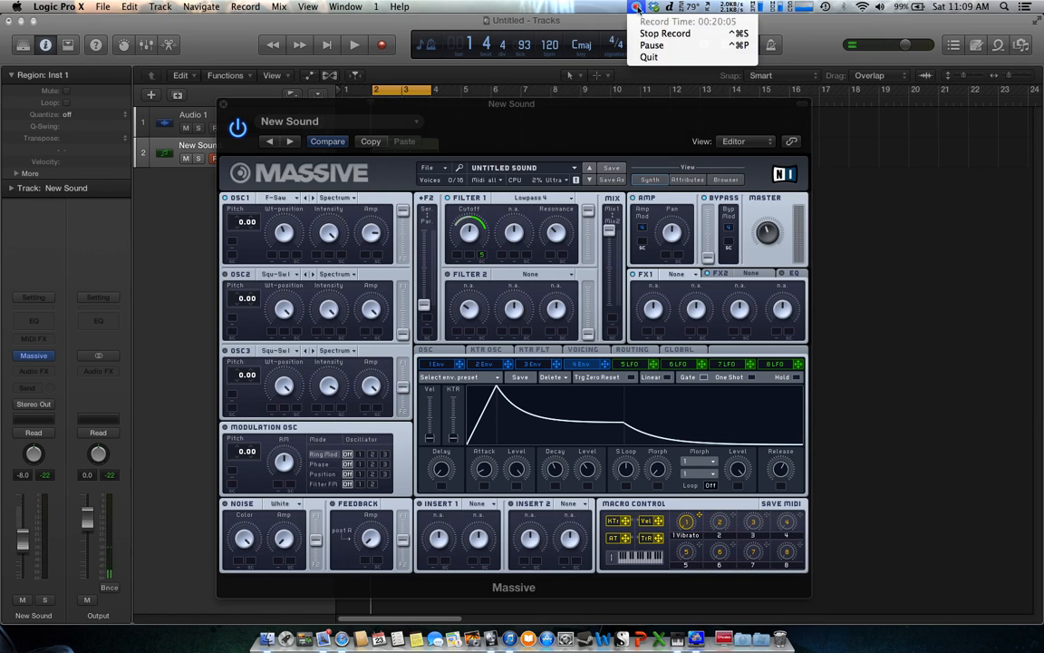